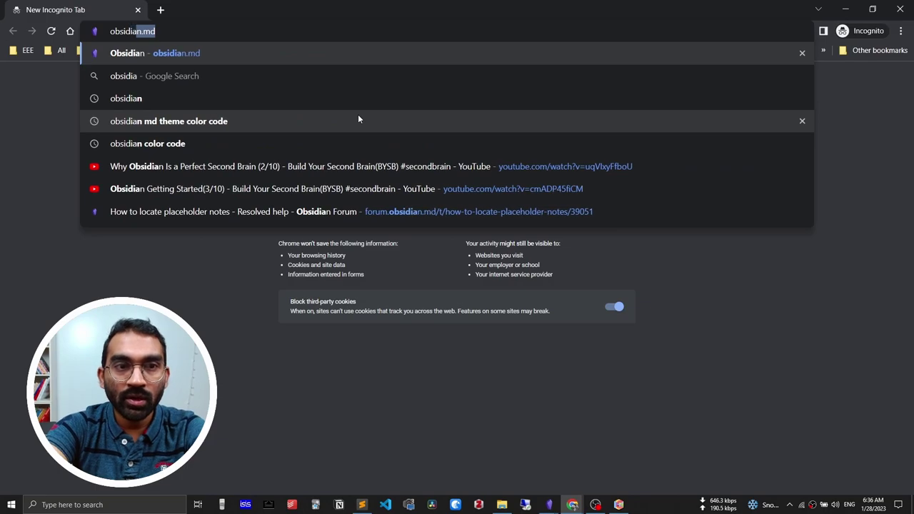
Open the obsidian.md website in the browser
key("Return")
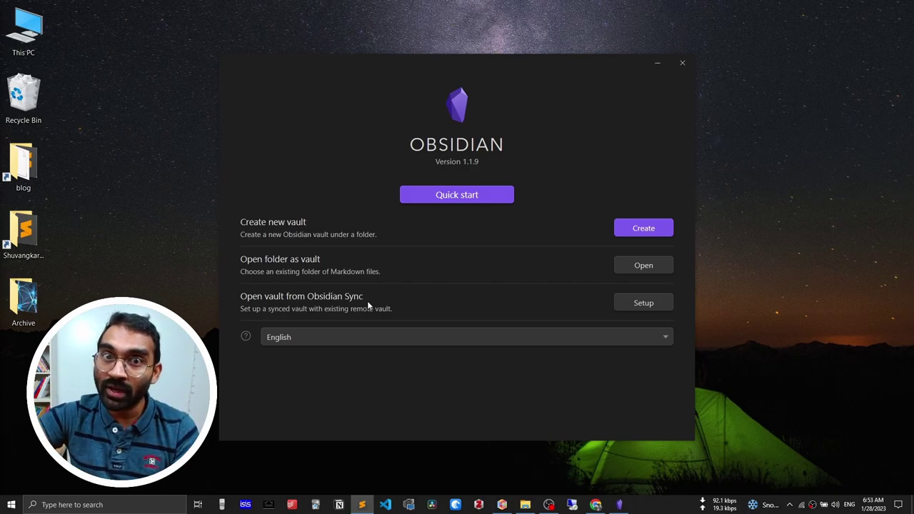
Create a new local vault named "Second Brain" located in the Desktop folder
left_click(644, 229)
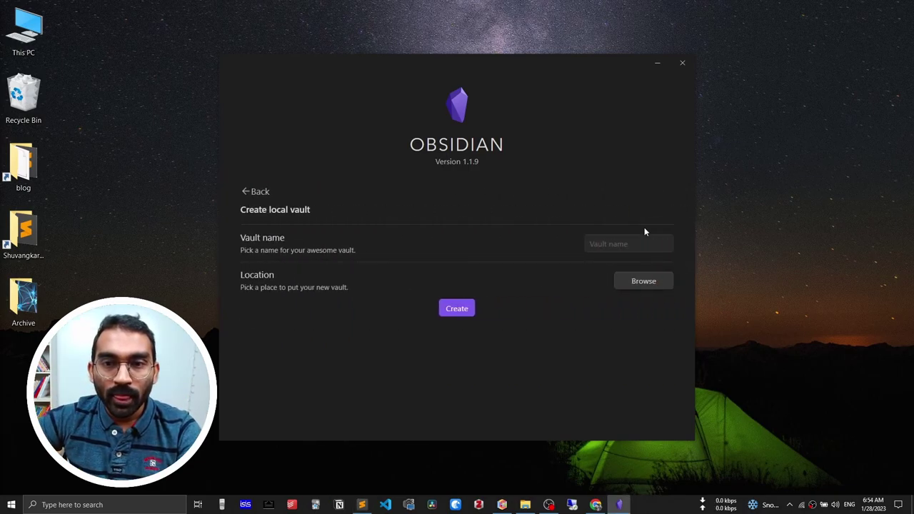
left_click(631, 240)
type("Second Brain")
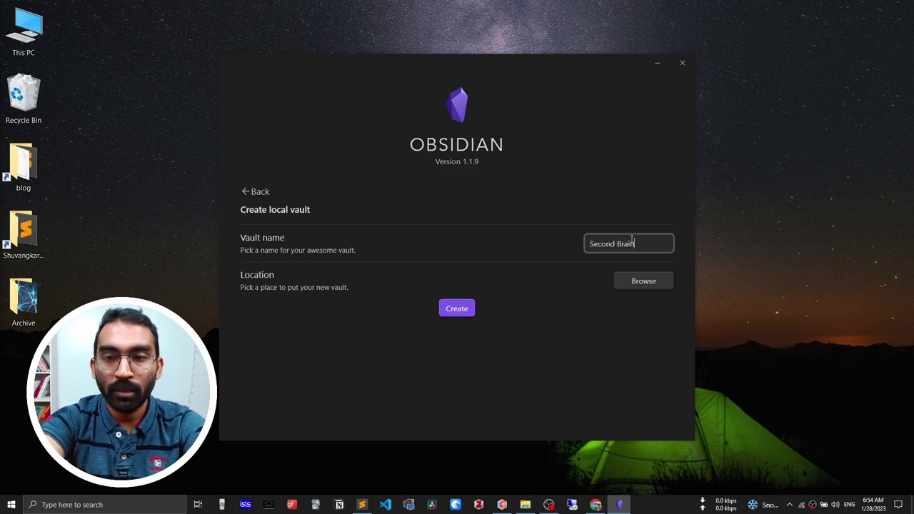
left_click(640, 280)
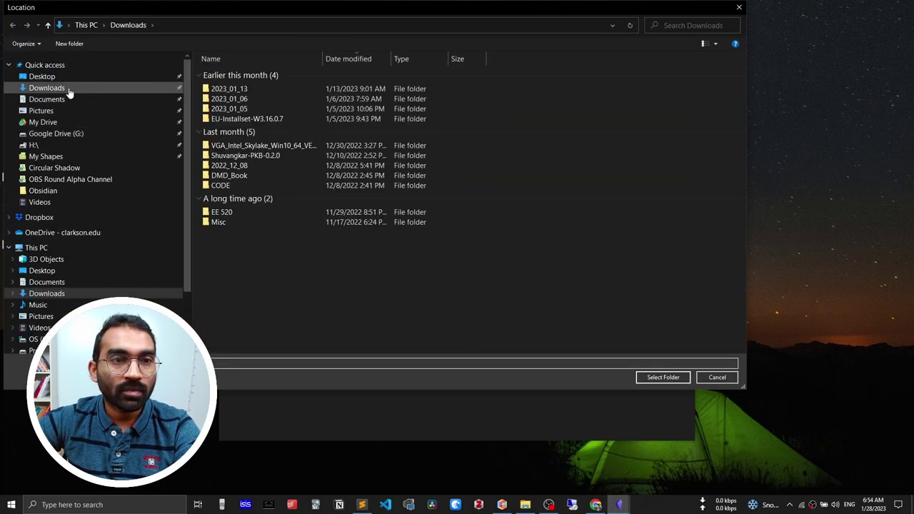
left_click(54, 79)
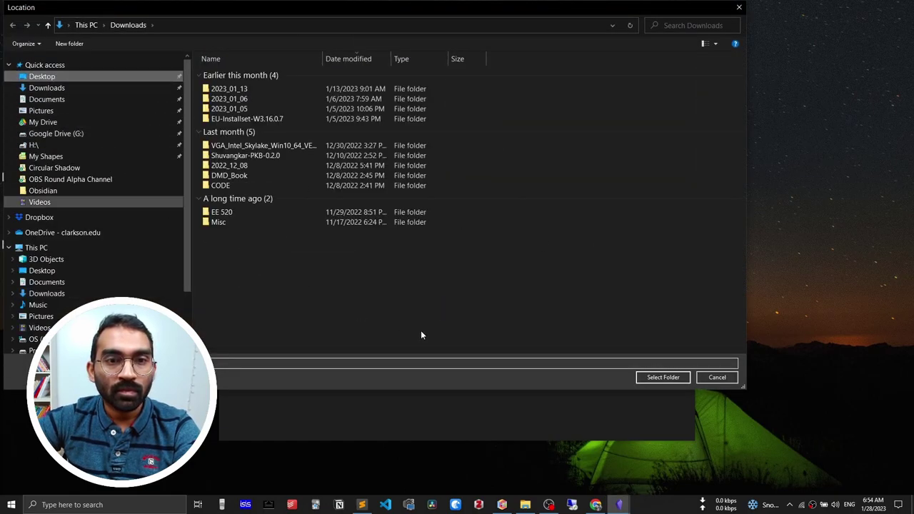
left_click(663, 378)
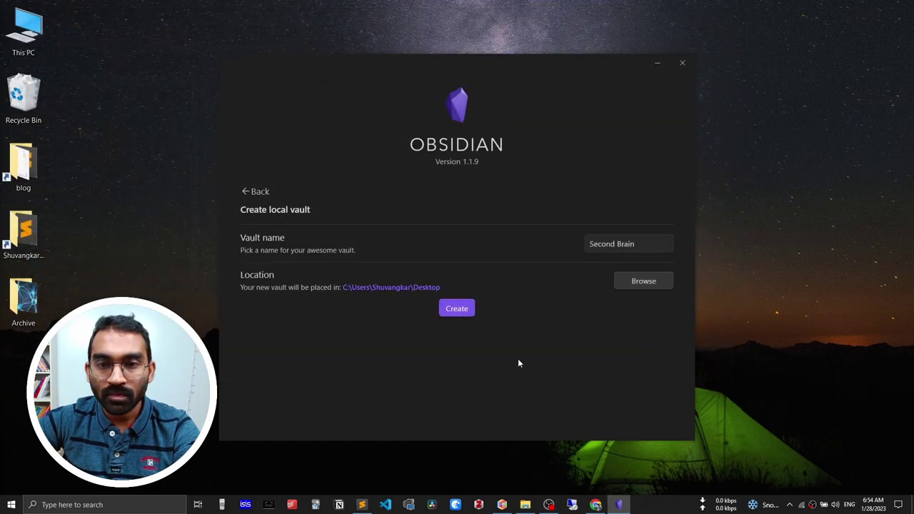
left_click(457, 310)
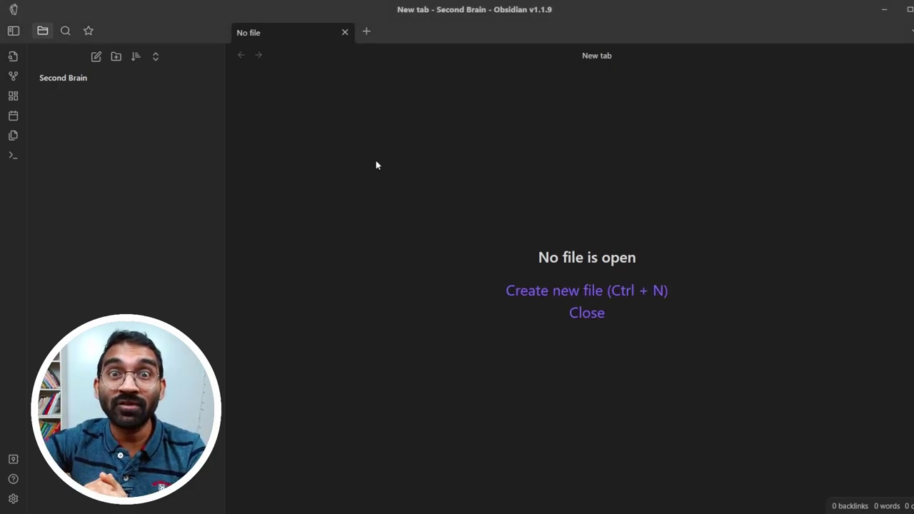
Create a new note titled "Second Brain"
left_click(95, 56)
type("Seco")
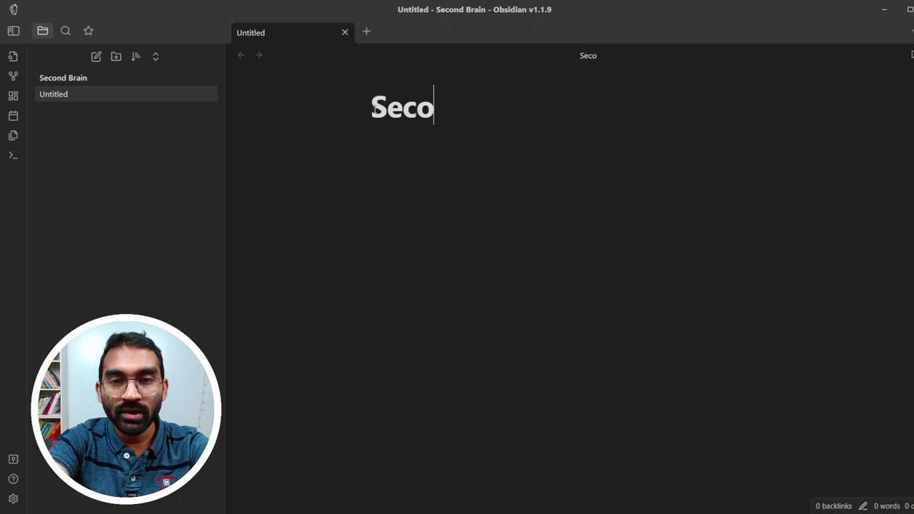
type("nd Brain")
key("Return")
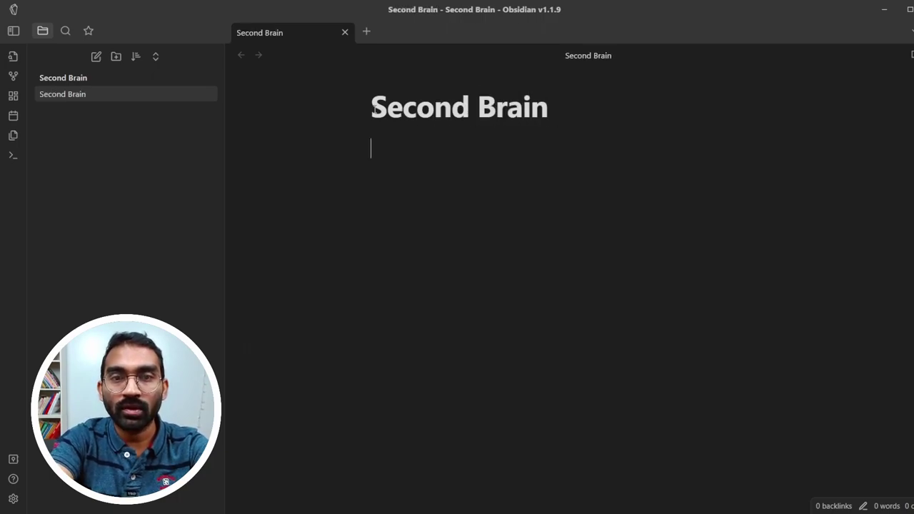
Write in the note body "Second brain is a revolutionary idea of making notes, connecting notes and writing down everything that needs to taken care of"
type("Second b")
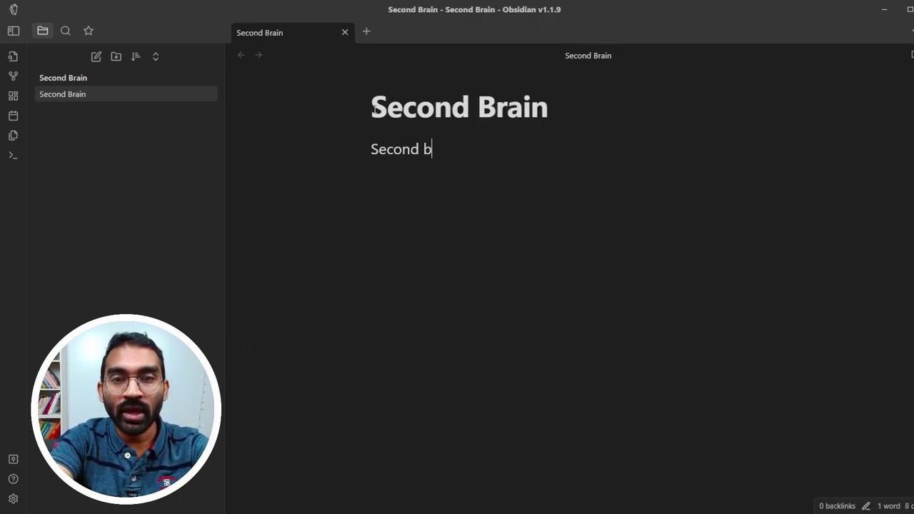
type("rain is a ")
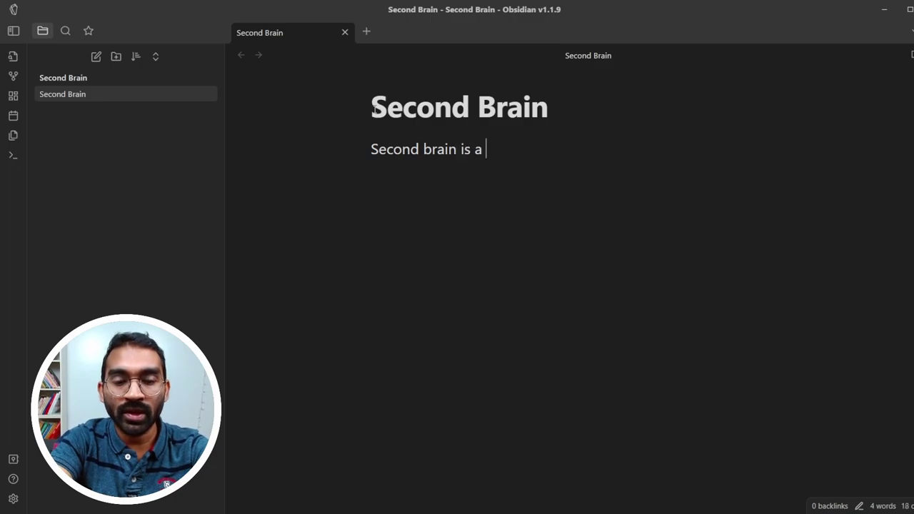
type("revolutionay")
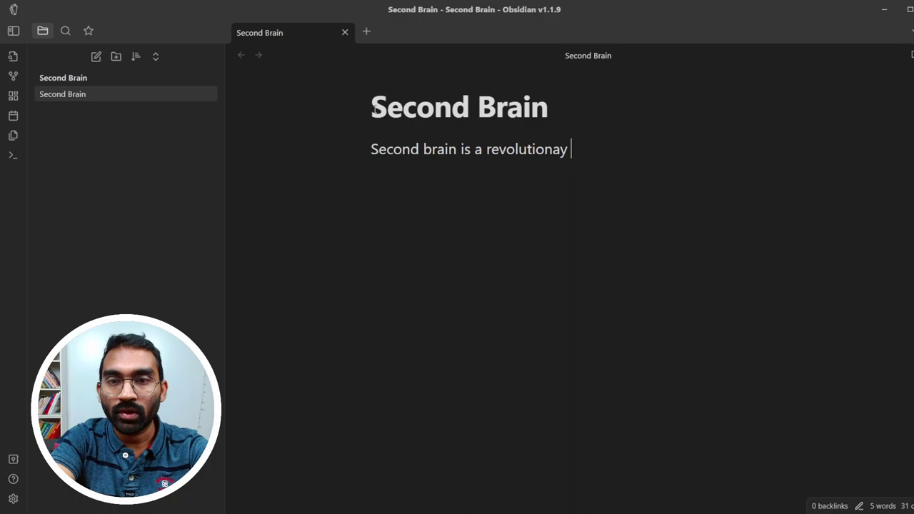
key("BackSpace")
key("BackSpace")
type("ry idea o")
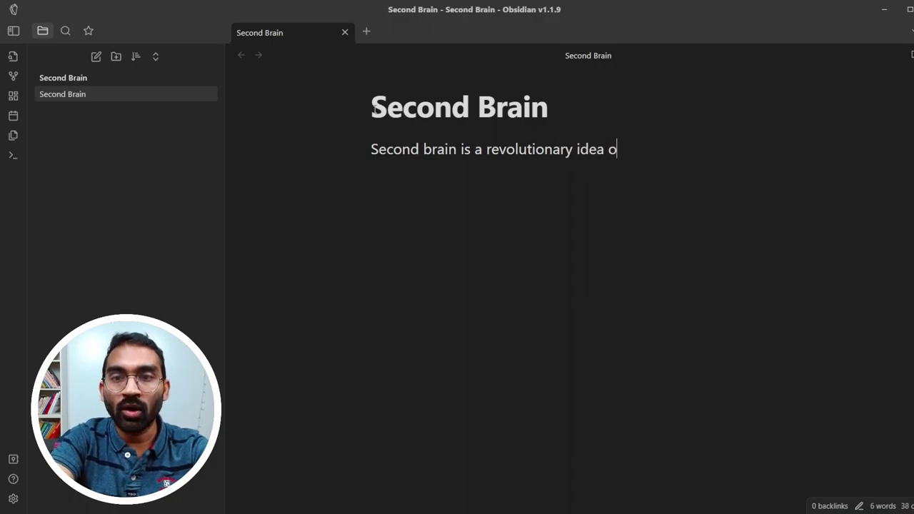
type("f making notes")
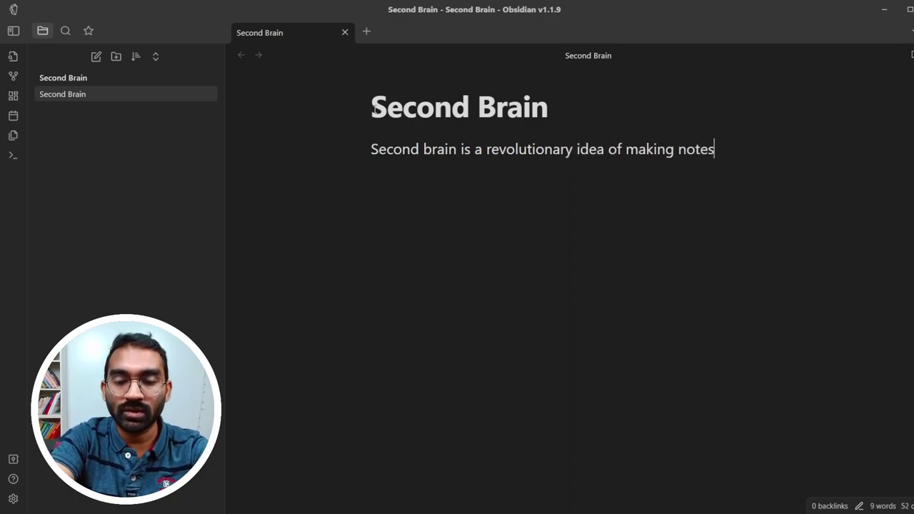
type(", connecting n")
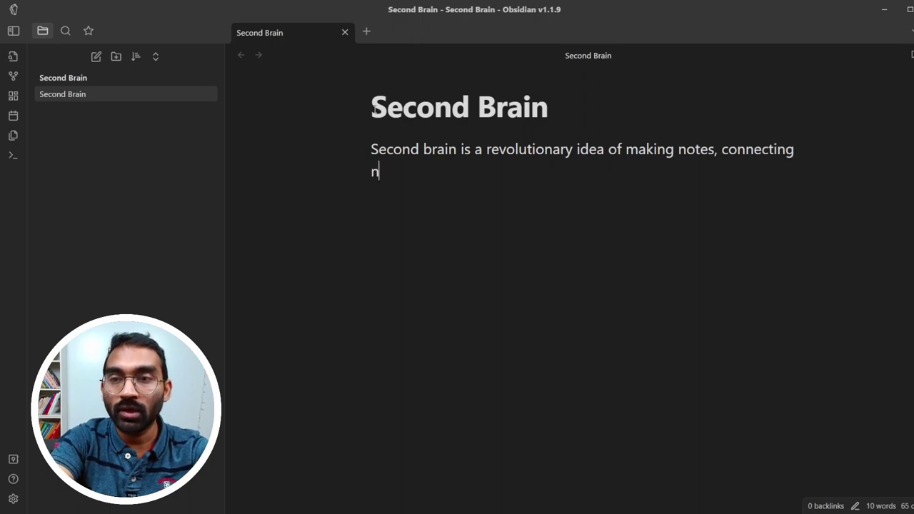
type("otes and wri")
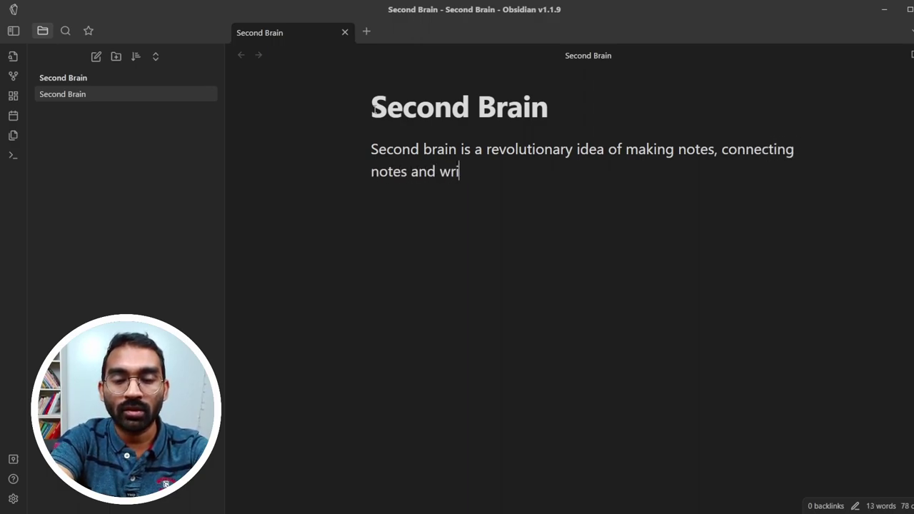
type("ting down e")
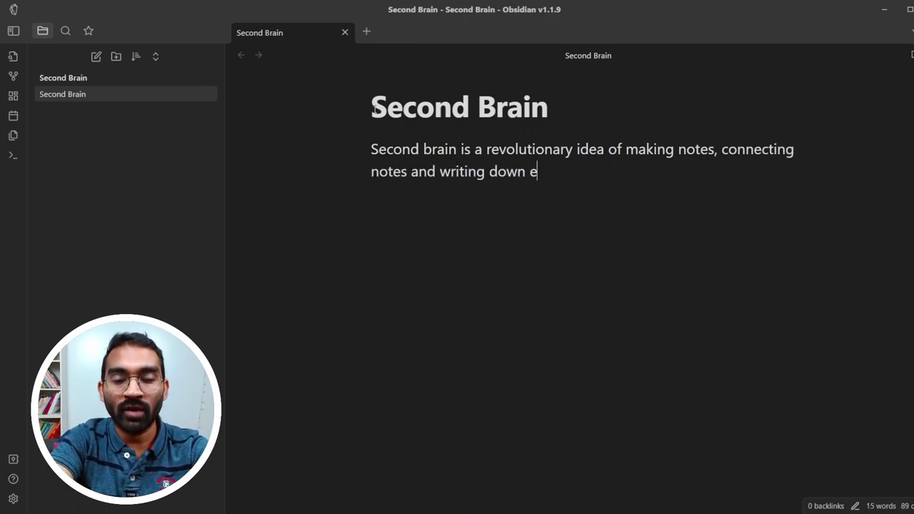
type("verything tha")
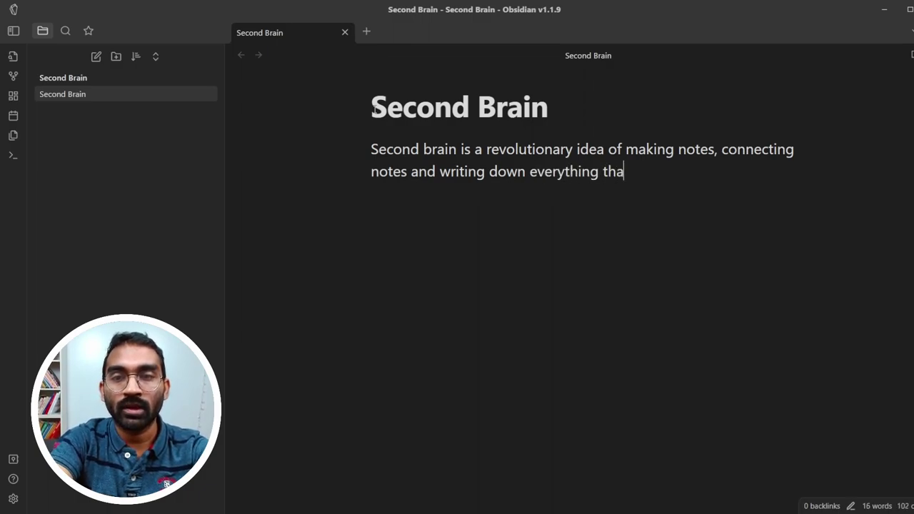
type("t needs to ")
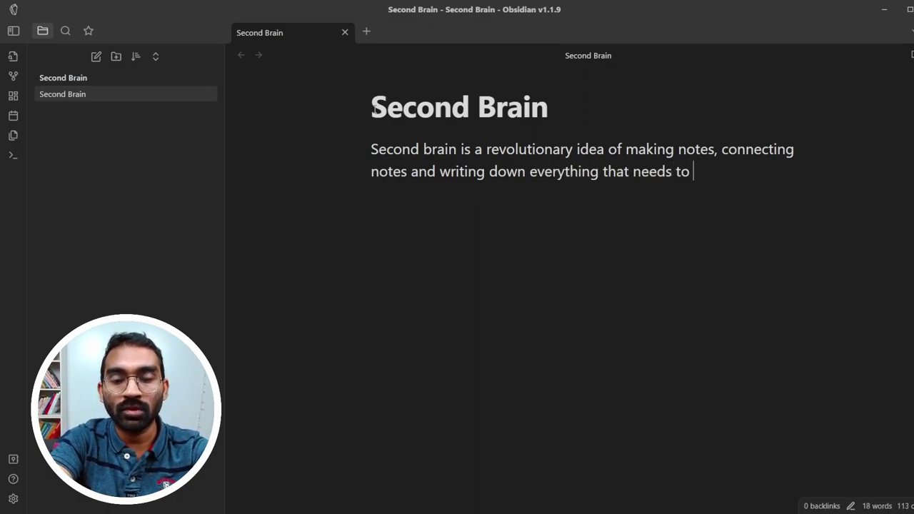
type("taken care of")
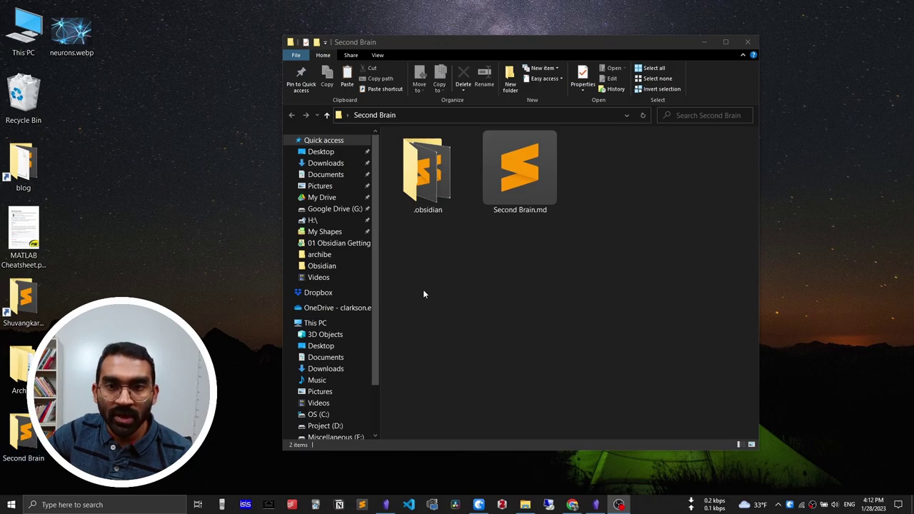
Open the Second Brain.md file from the Second Brain vault folder in Notepad
left_click(480, 263)
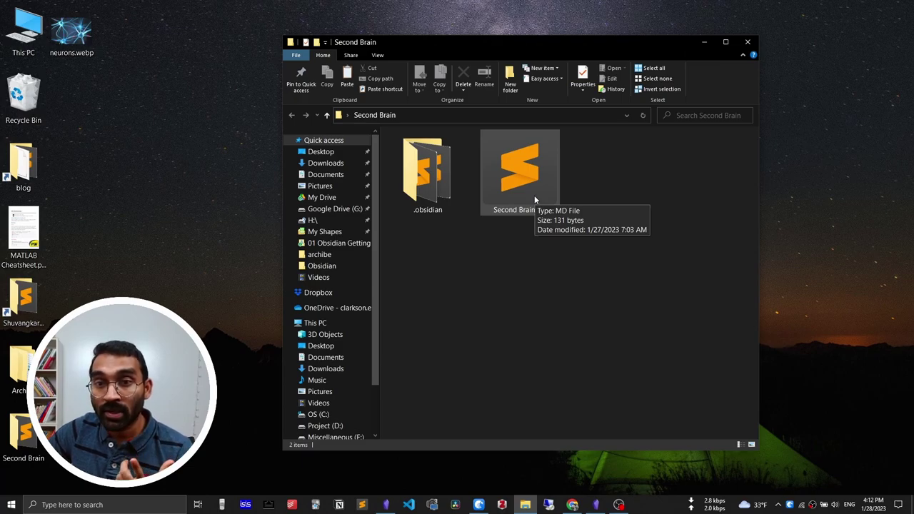
left_click(527, 176)
right_click(527, 176)
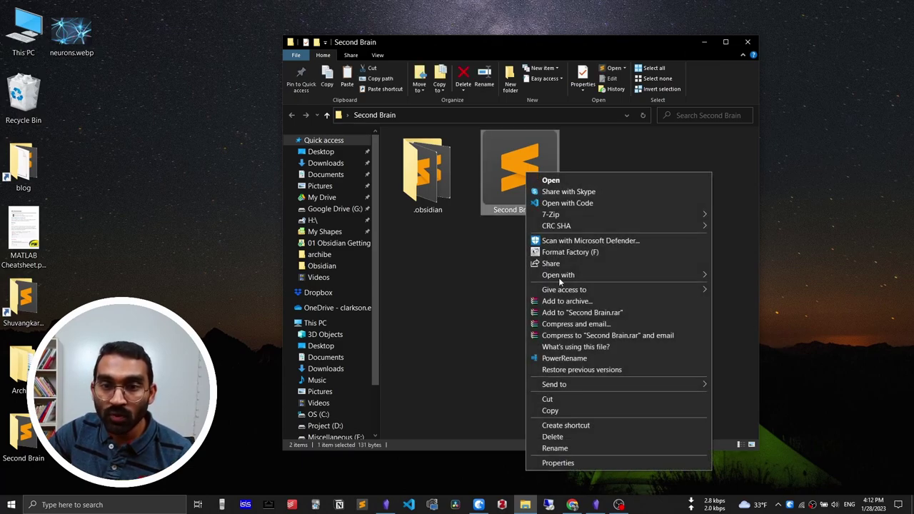
mouse_move(629, 275)
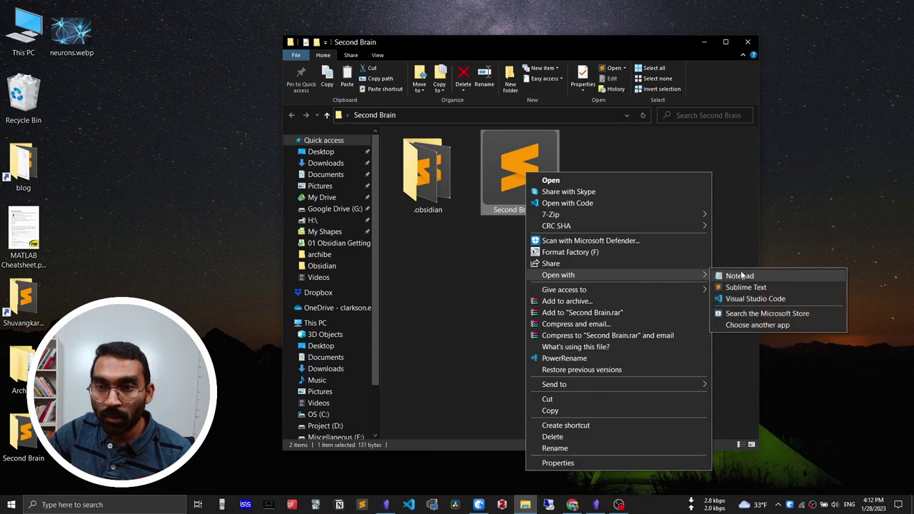
left_click(743, 276)
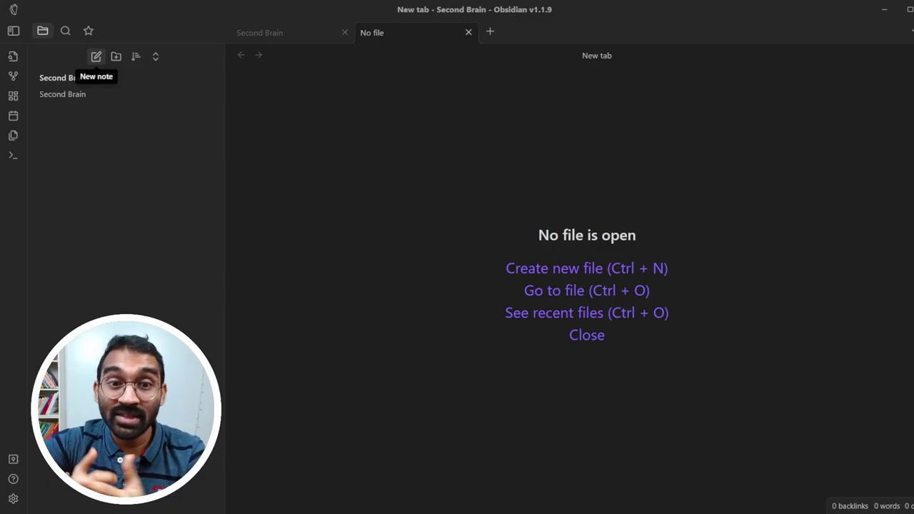
Back in Obsidian, create a new note titled "How we learn new things"
left_click(96, 57)
type("How we learn new things")
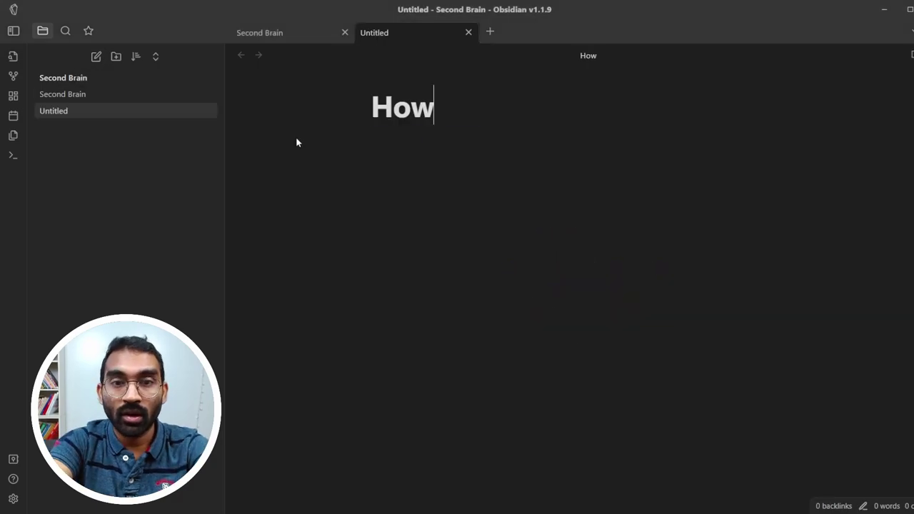
key("Return")
Write in the note body "People learn new information connecting with old information. That means, connection is imporatant for"
type("People learn new inform")
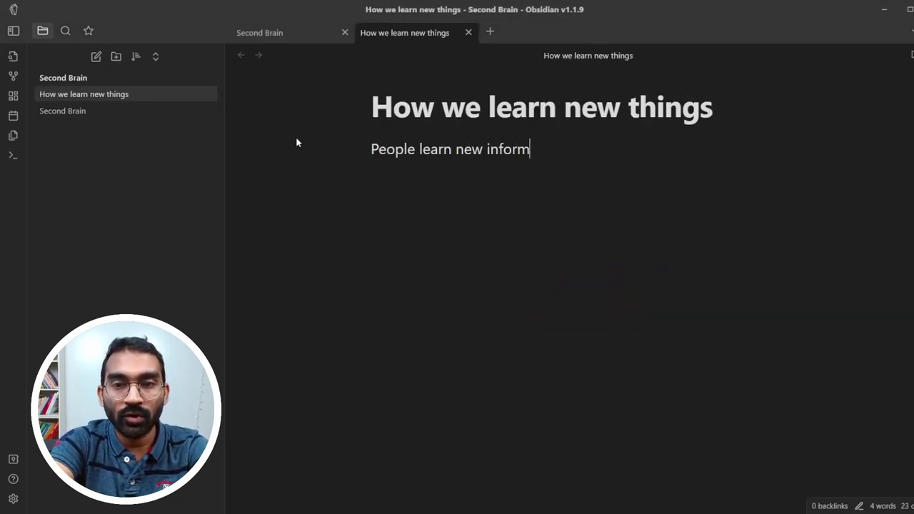
type("ation connecting with old information. That ")
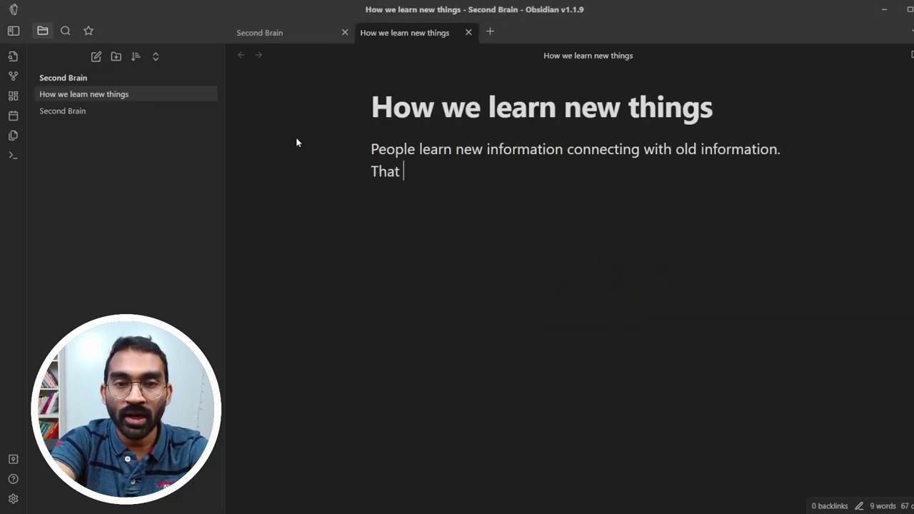
type("means, connection")
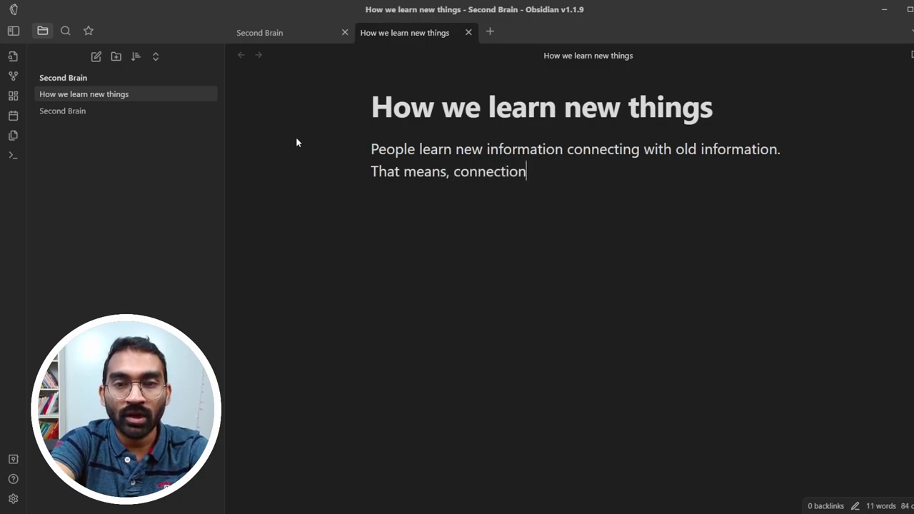
type(" is imporatn")
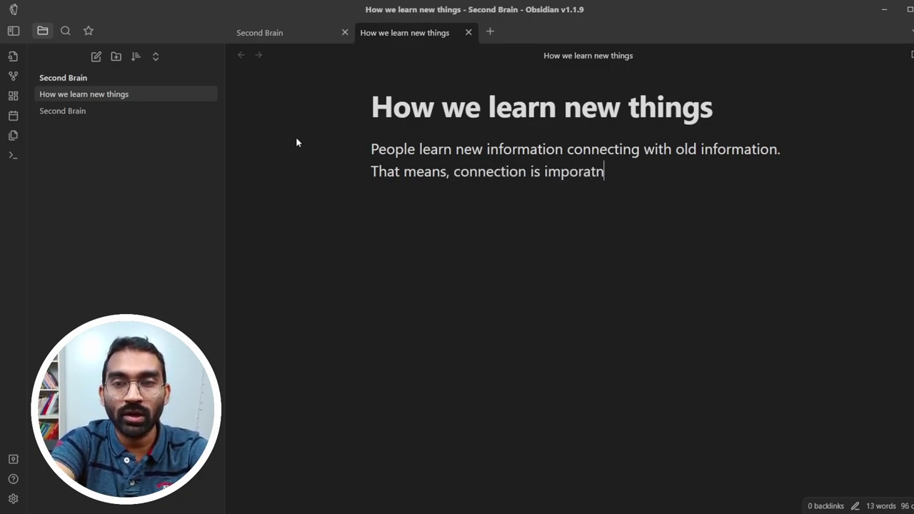
key("BackSpace")
type("ant for ")
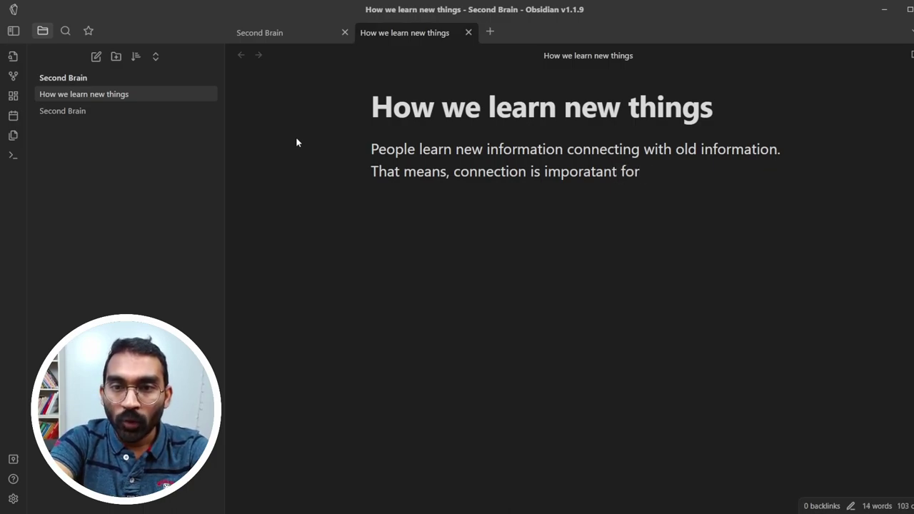
Complete the sentence in the How we learn new things note with an internal link to the Second Brain note
type("[[")
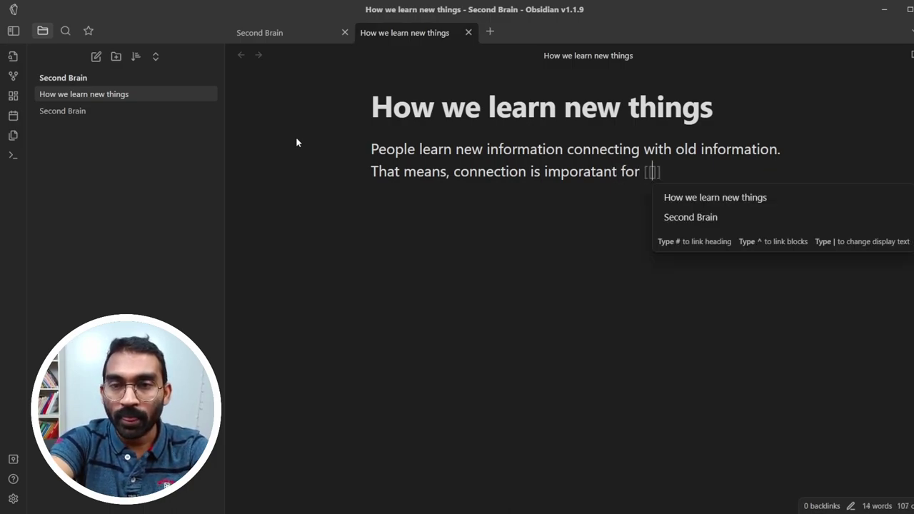
type("secon")
type("d b")
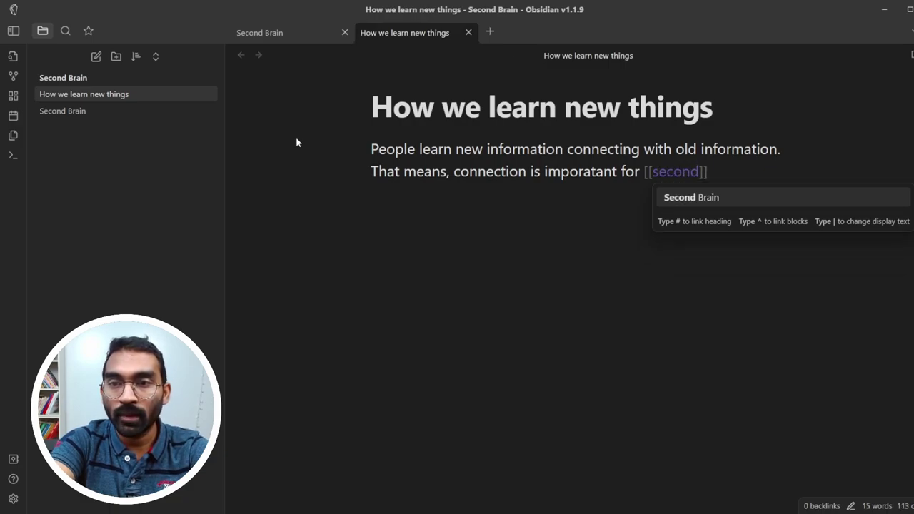
type("r")
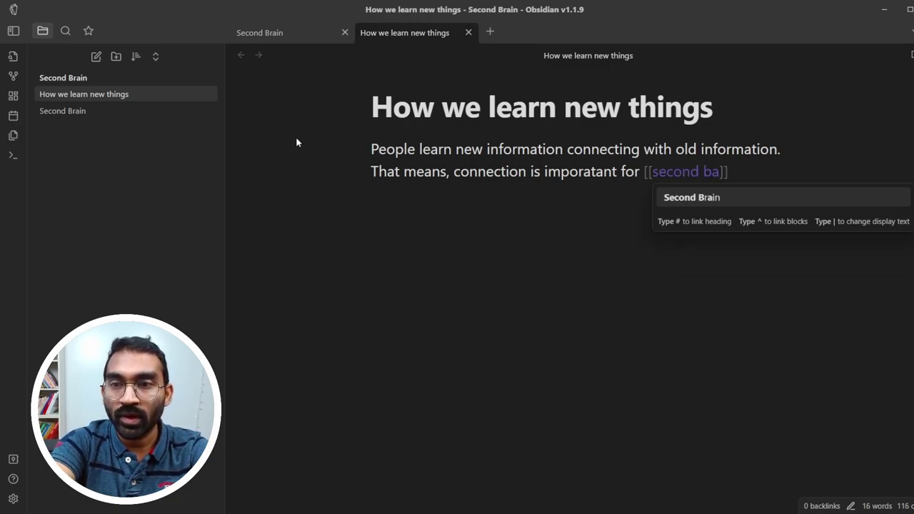
key("Return")
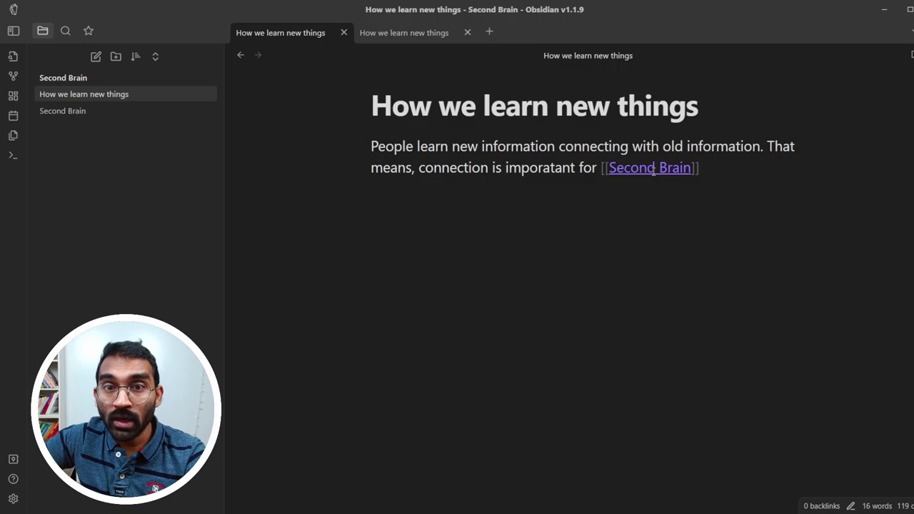
mouse_move(654, 169)
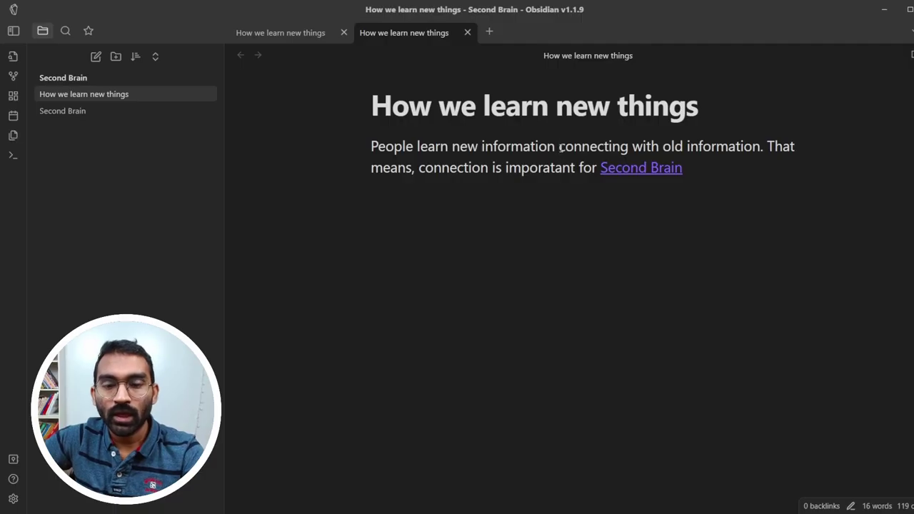
Turn the word "connecting" in the How we learn new things note into an internal link
key("shift+End")
type("[[")
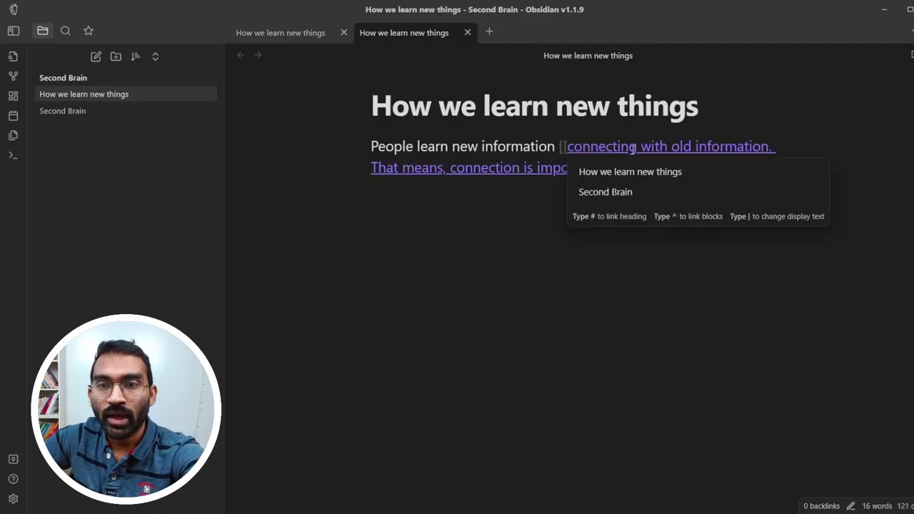
left_click(637, 147)
type("]]")
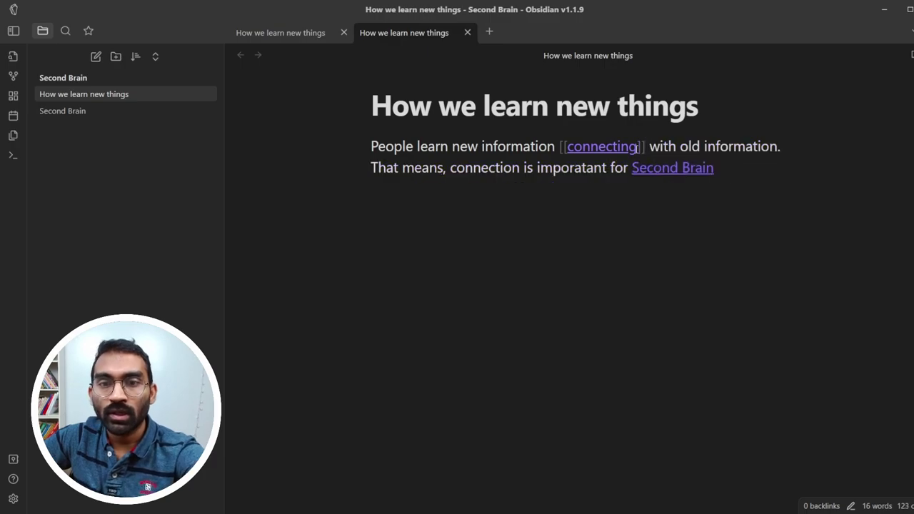
left_click(587, 330)
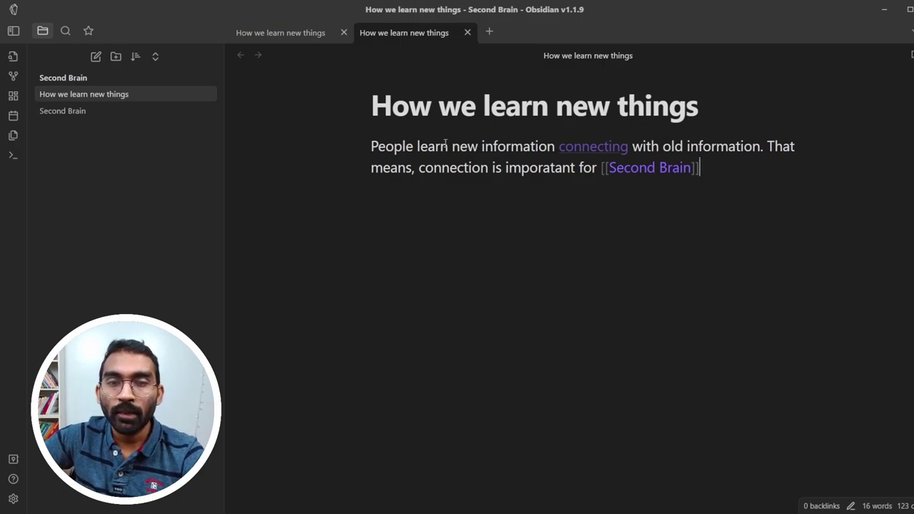
Follow the "connecting" link to create and open its note
left_click(572, 155, "ctrl")
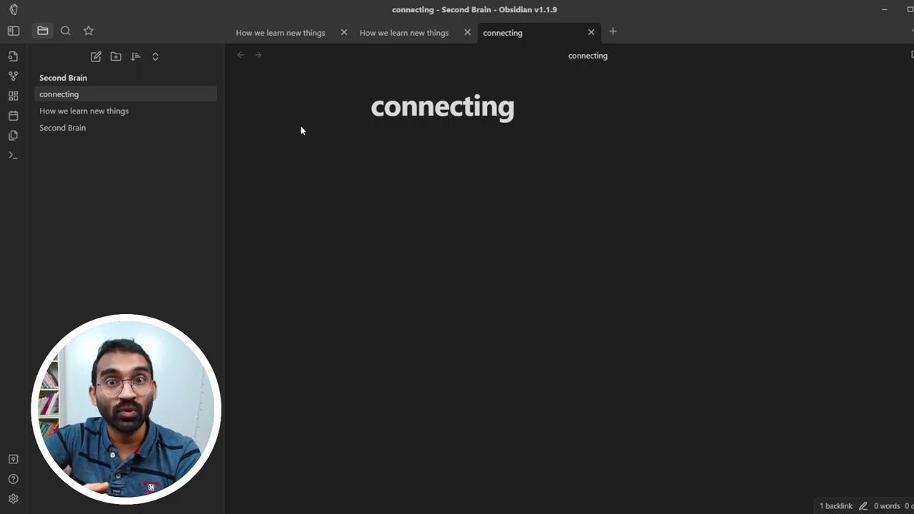
left_click(418, 105)
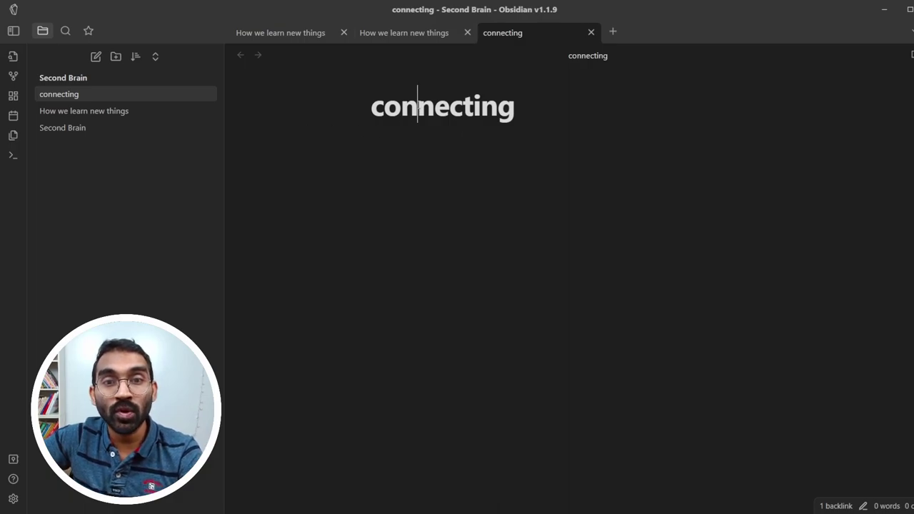
double_click(418, 105)
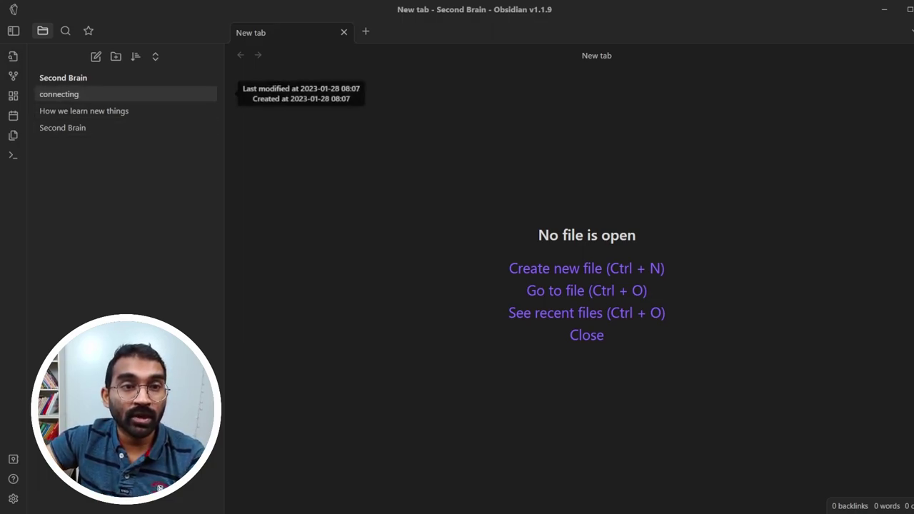
Open the connecting note, and use the quick switcher to search for "second brain" and open the Second Brain note
left_click(76, 97)
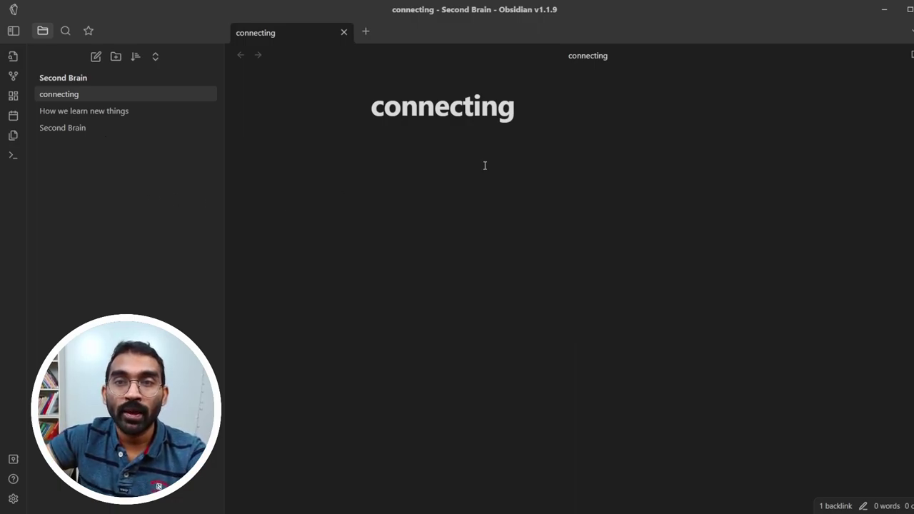
key("ctrl+o")
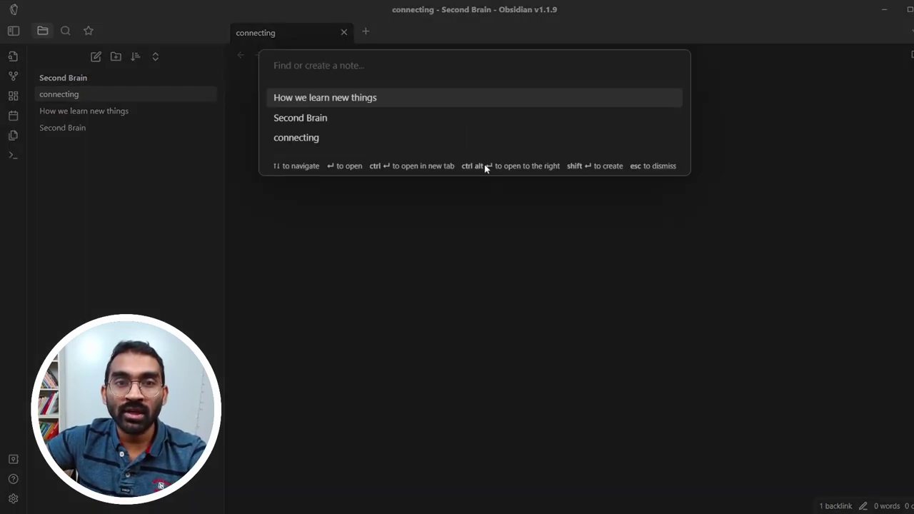
type("second brain")
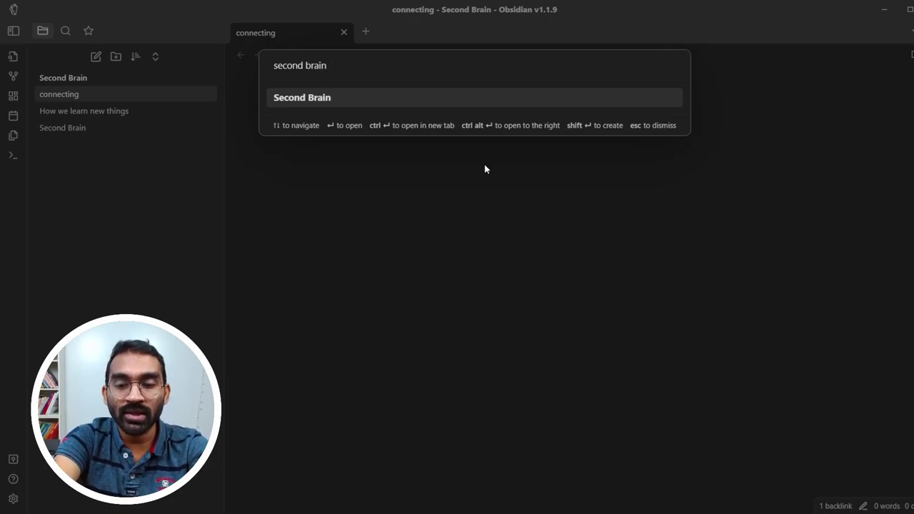
key("Return")
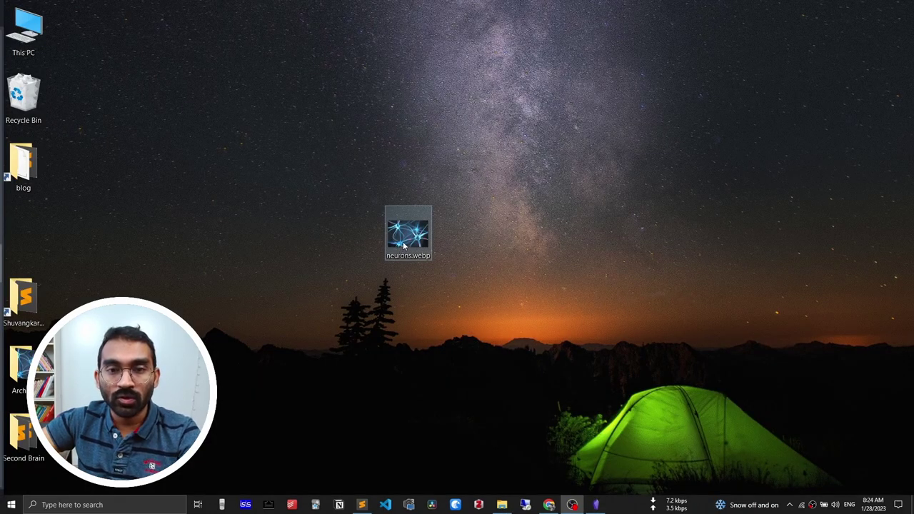
Embed the desktop image neurons.webp in the connecting note and paste the copied image below it
left_click(596, 504)
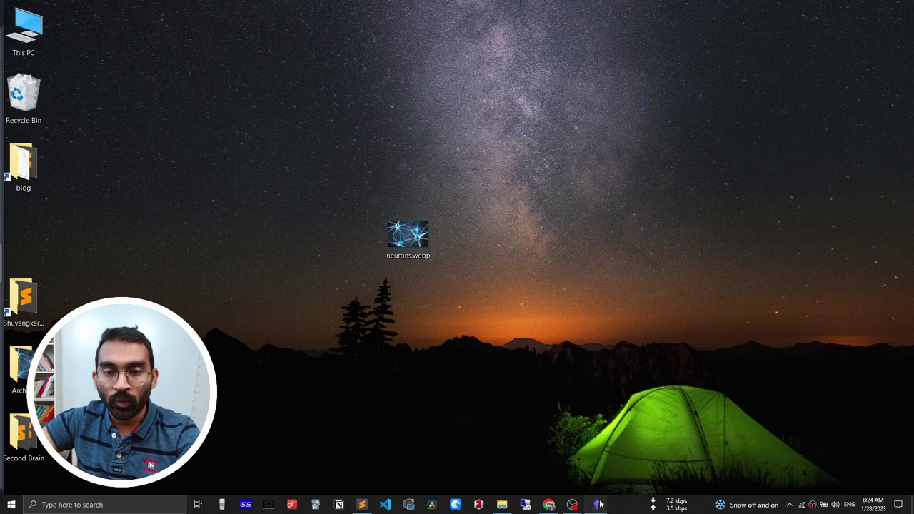
type("![[neurons.webp]]")
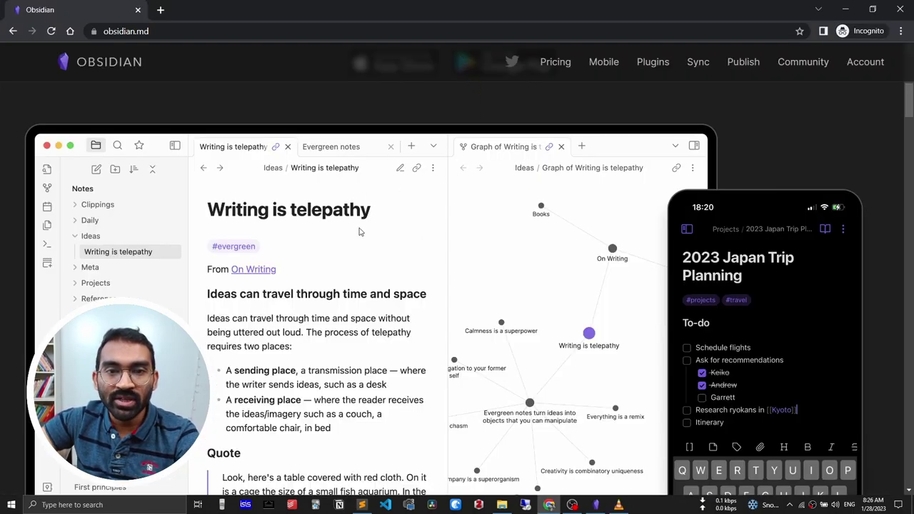
left_click(872, 9)
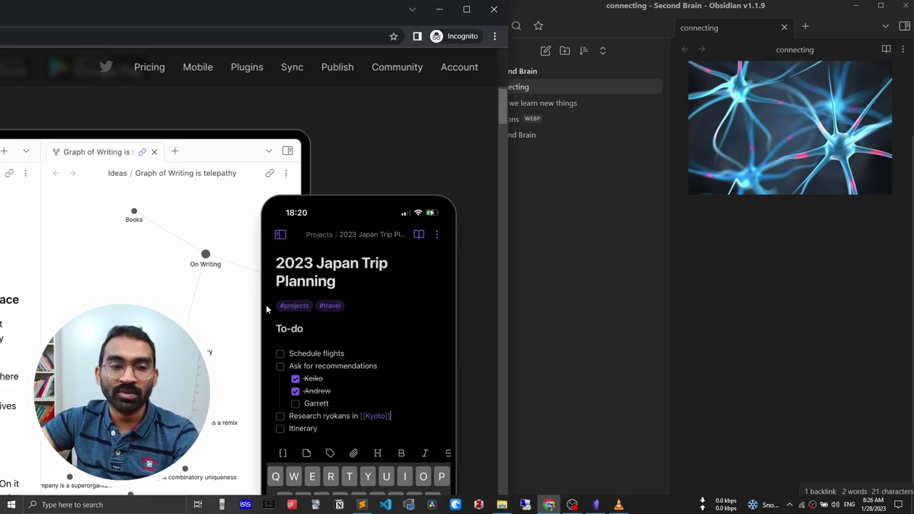
left_click(743, 302)
key("ctrl+v")
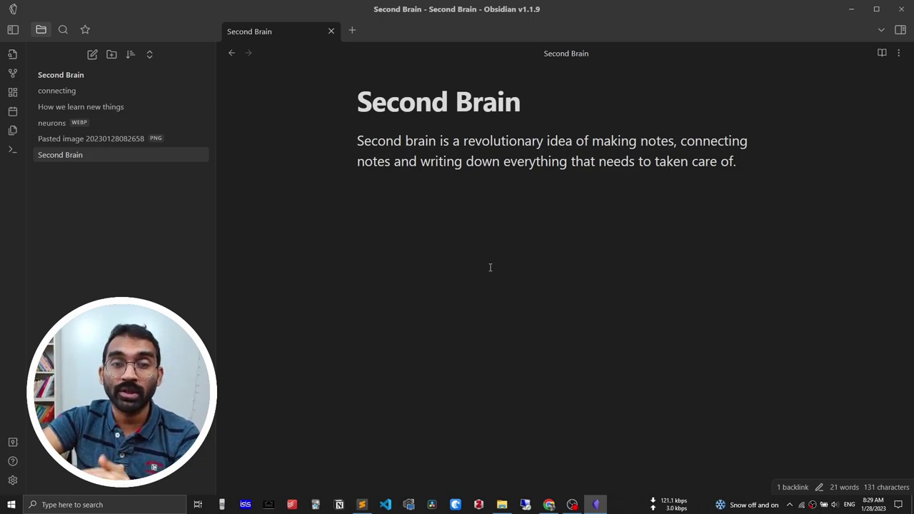
In the browser, open How My Second Brain Works(1/10) from the Build Your Second Brain(BYSB) playlist and copy the video's embed code
left_click(549, 504)
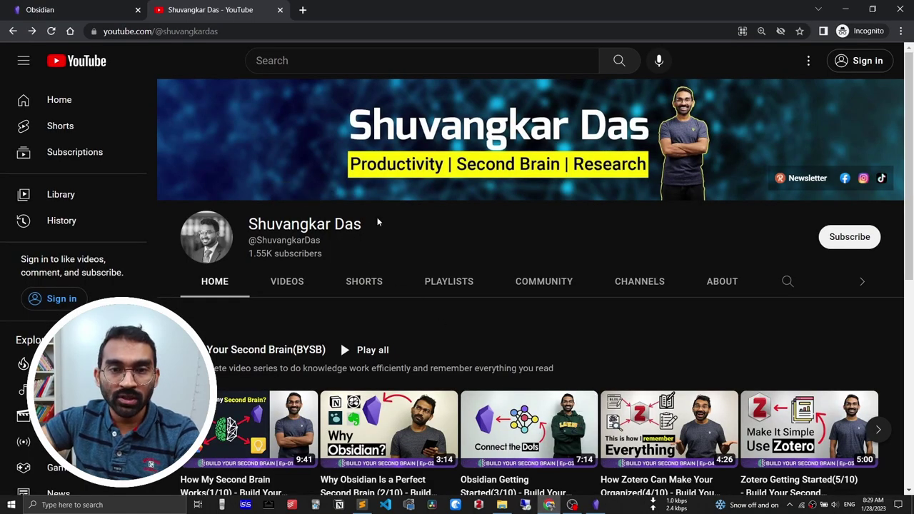
left_click(277, 352)
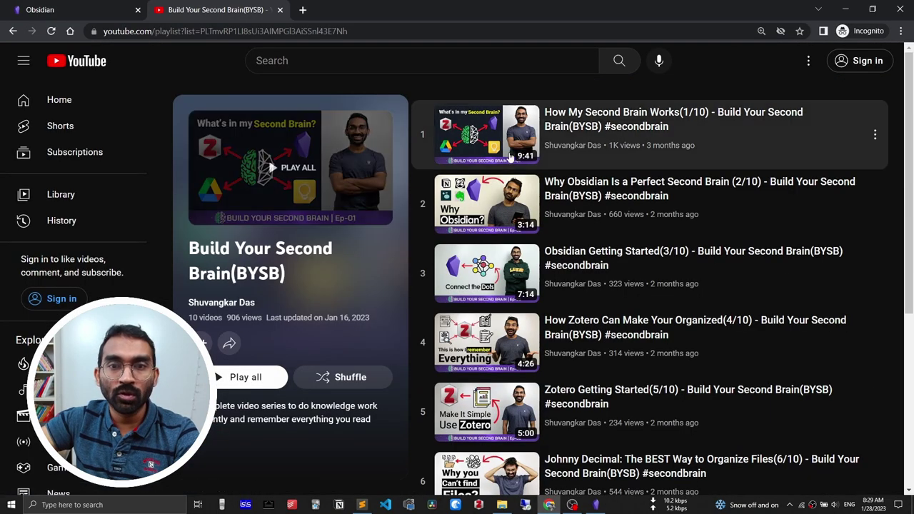
scroll(628, 214, "down", 2)
scroll(632, 231, "up", 2)
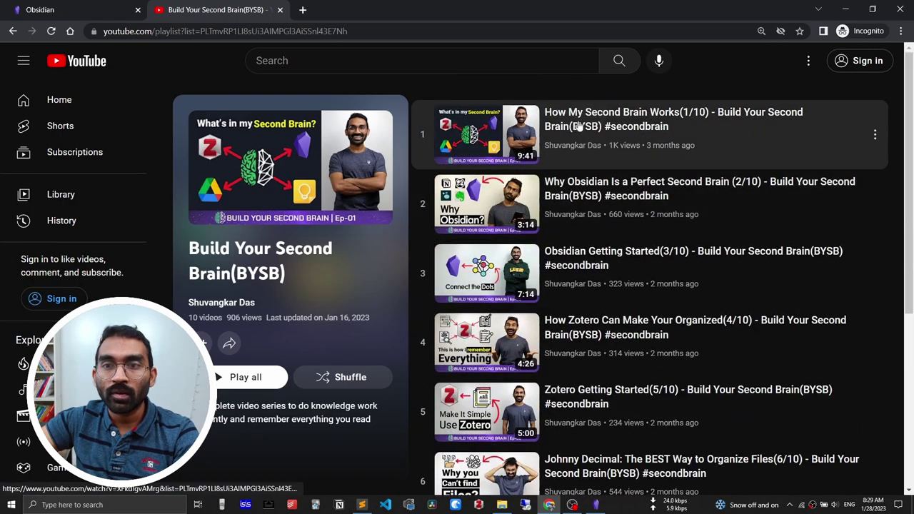
left_click(587, 136)
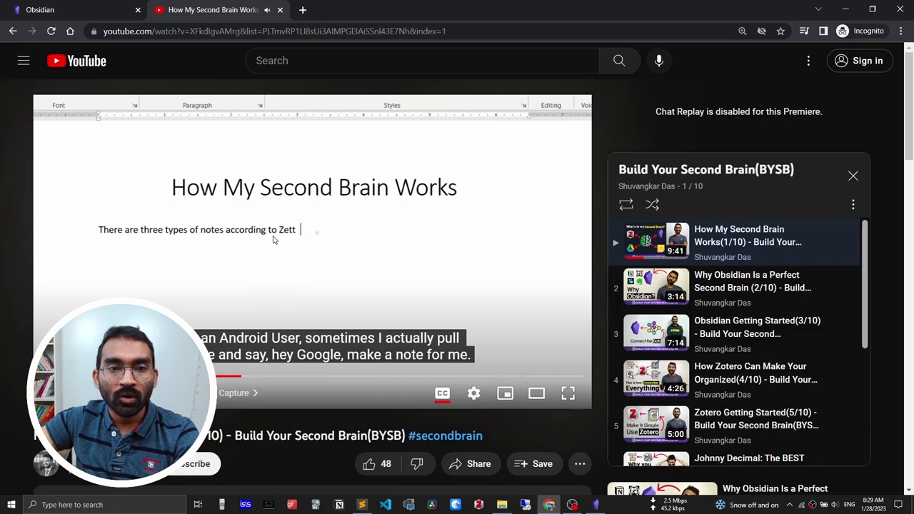
right_click(274, 236)
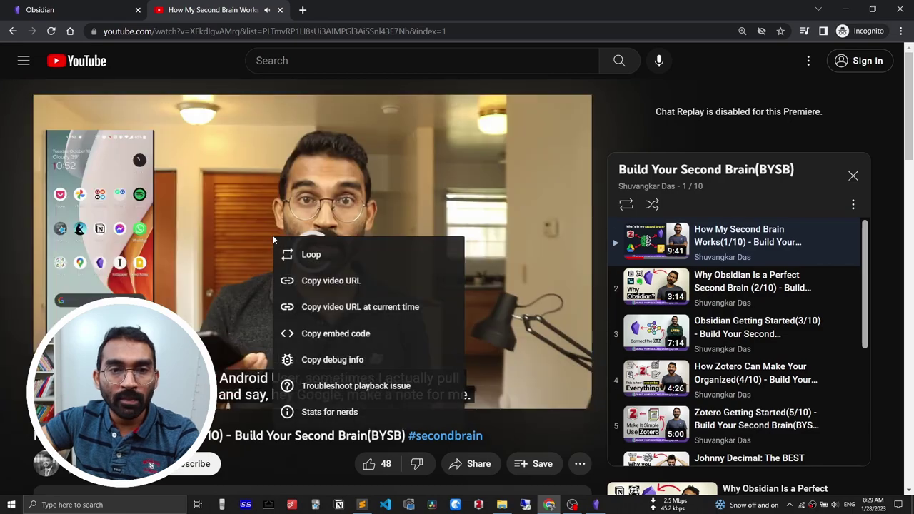
left_click(332, 334)
Back in Obsidian, paste the YouTube iframe embed code below the Second Brain note's text and play the embedded video
left_click(597, 505)
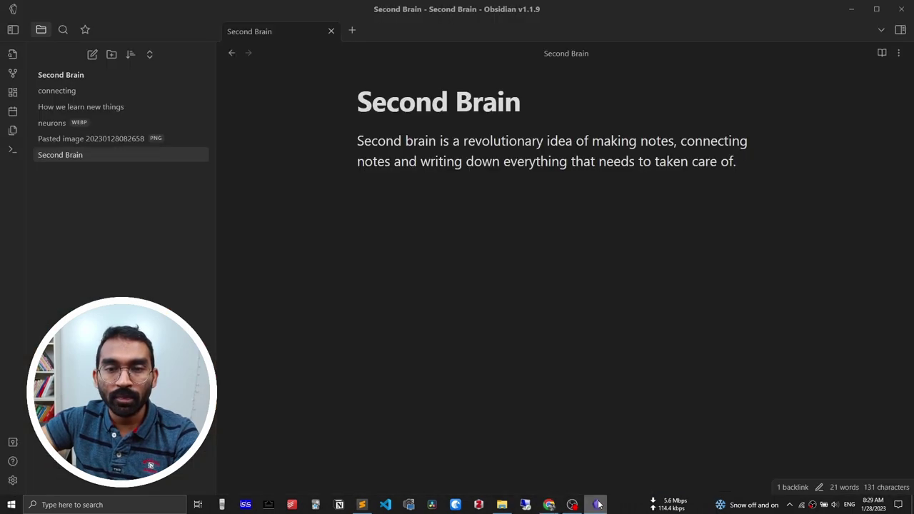
left_click(489, 308)
type("<iframe width=\"853\" height=\"480\" src=\"https://www.youtube.com/embed/XFkdIgvAMrg?list=PLTmvRP1LI8sUi3AIMPGl3AiSSnl43E7Nh\" title=\"How My Second Brain Works(1/10) - Build Your Second Brain(BYSB) #secondbrain\" frameborder=\"0\" allow=\"accelerometer; autoplay; clipboard-write; encrypted-media; gyroscope; picture-in-picture; web-share\" allowfullscreen></iframe>")
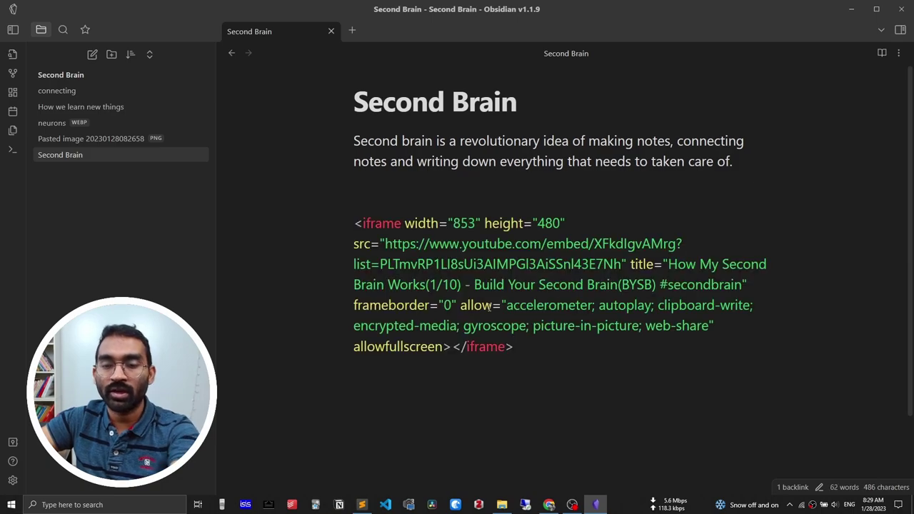
key("Return")
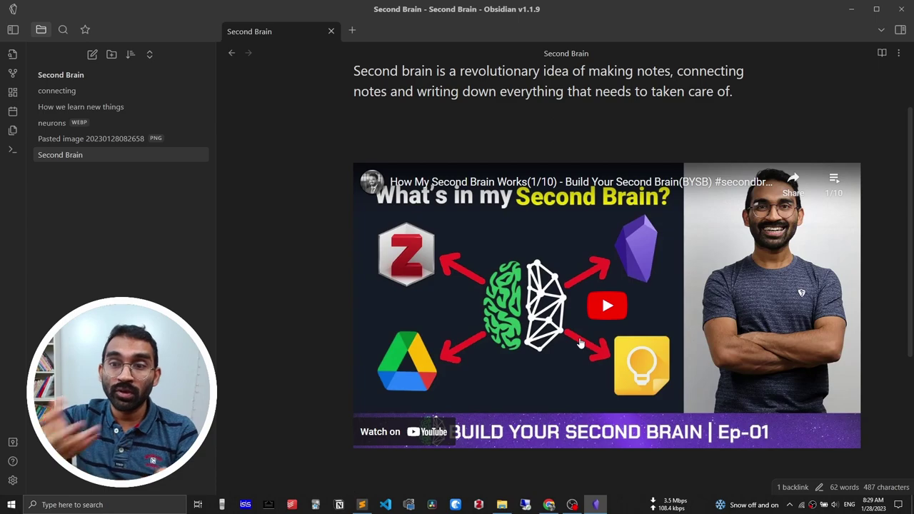
left_click(608, 309)
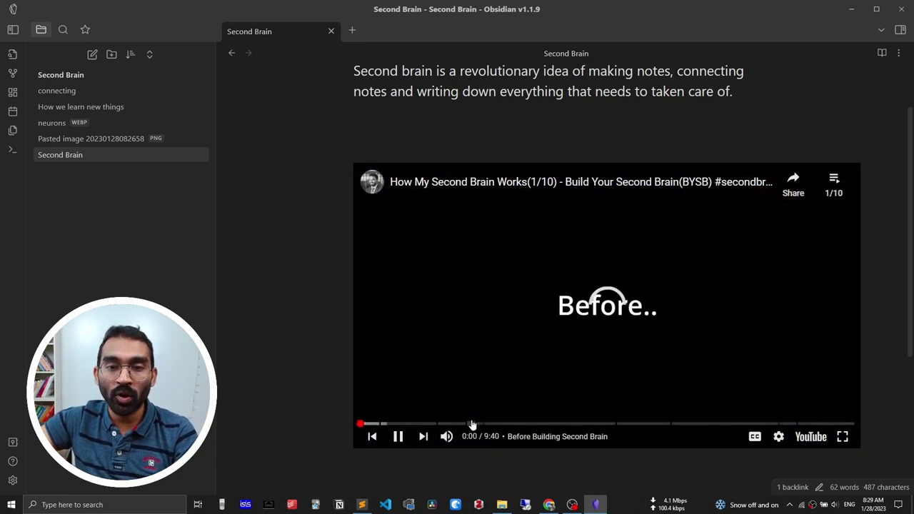
left_click(471, 425)
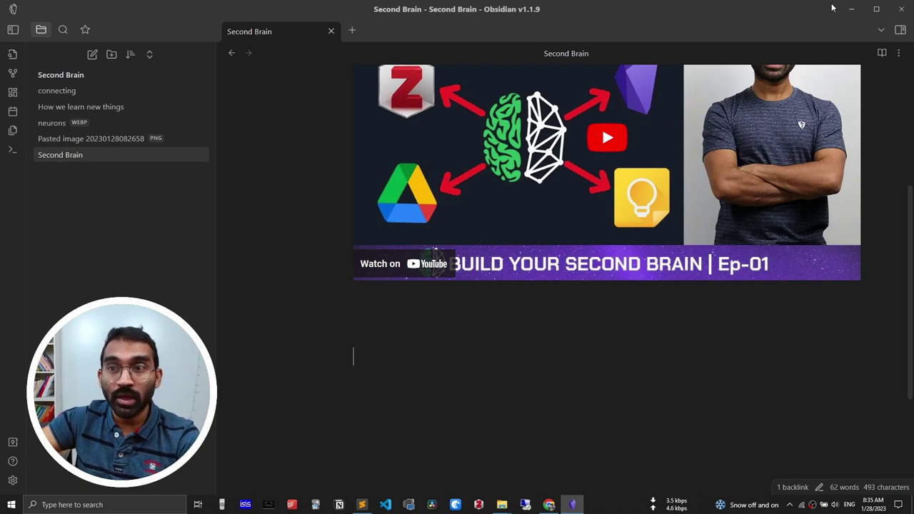
Embed MATLAB Cheatsheet.pdf from the desktop below the video in the Second Brain note and look through its pages
left_click(851, 8)
left_click(270, 173)
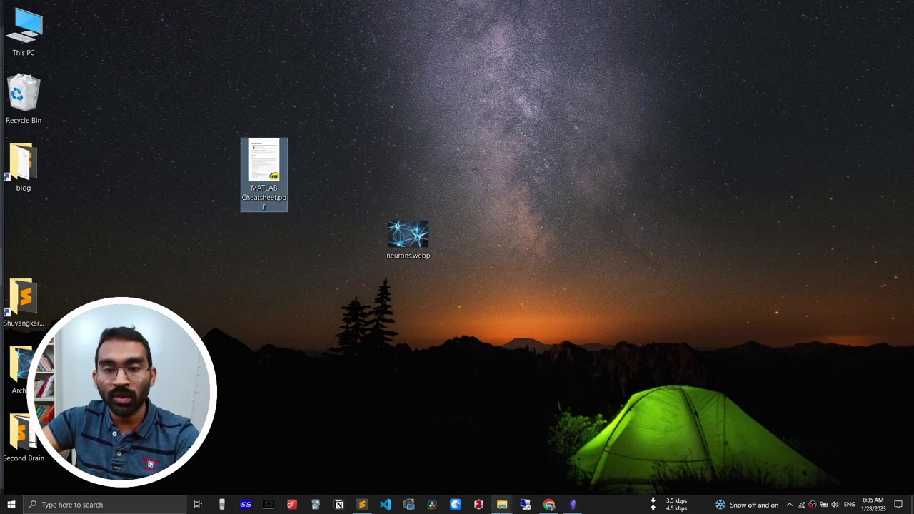
left_click(573, 505)
type("![[MATLAB Cheatsheet.pdf]]")
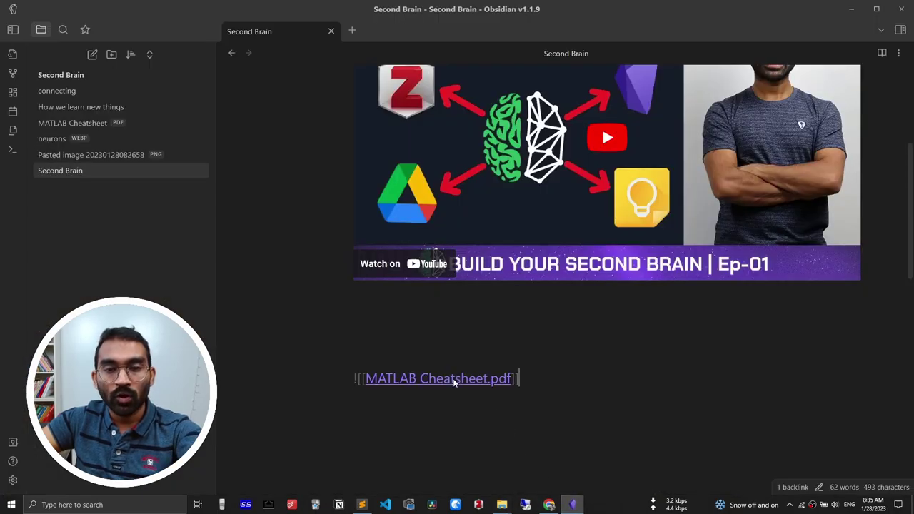
scroll(542, 321, "down", 5)
scroll(571, 285, "down", 12)
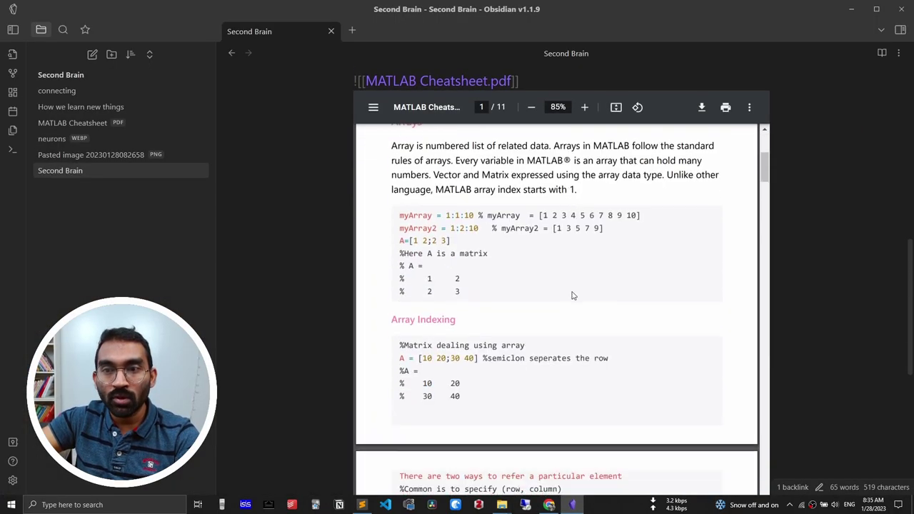
scroll(573, 313, "up", 5)
scroll(576, 312, "up", 8)
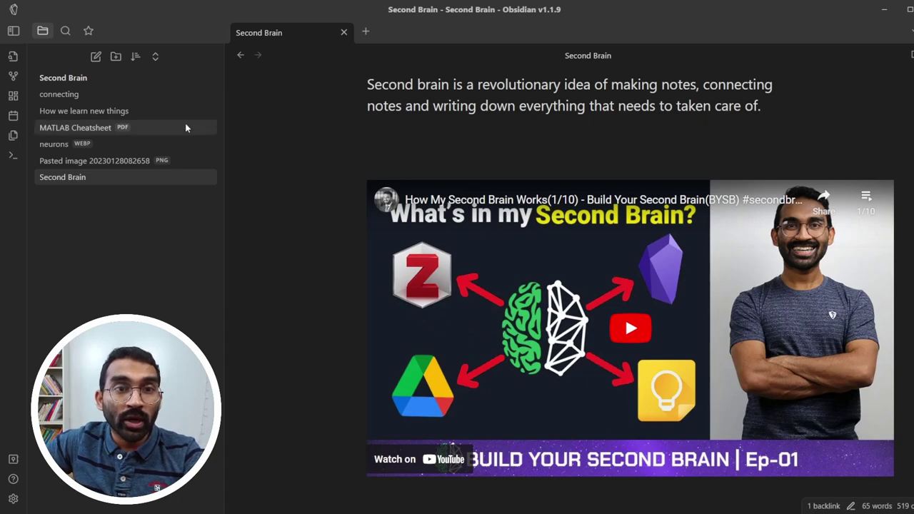
Create a new folder named "Permanent Note" in the Second Brain vault
left_click(115, 57)
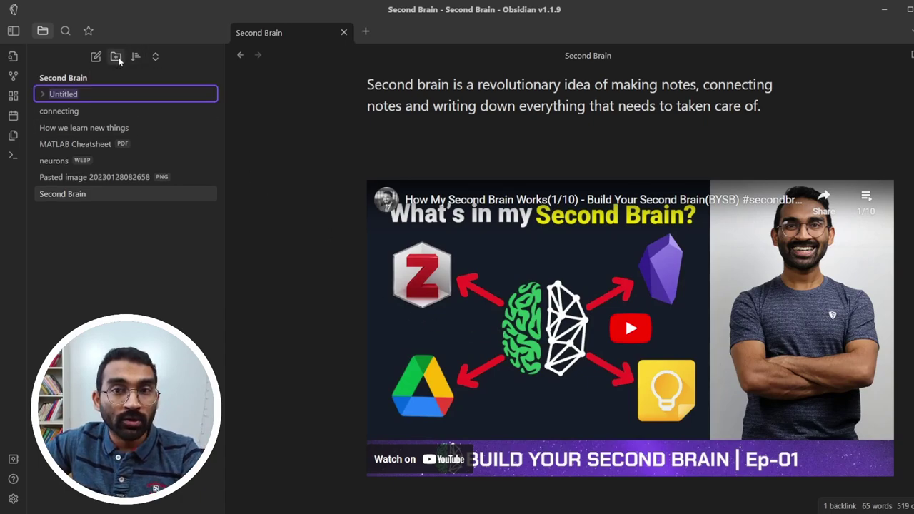
type("Perm")
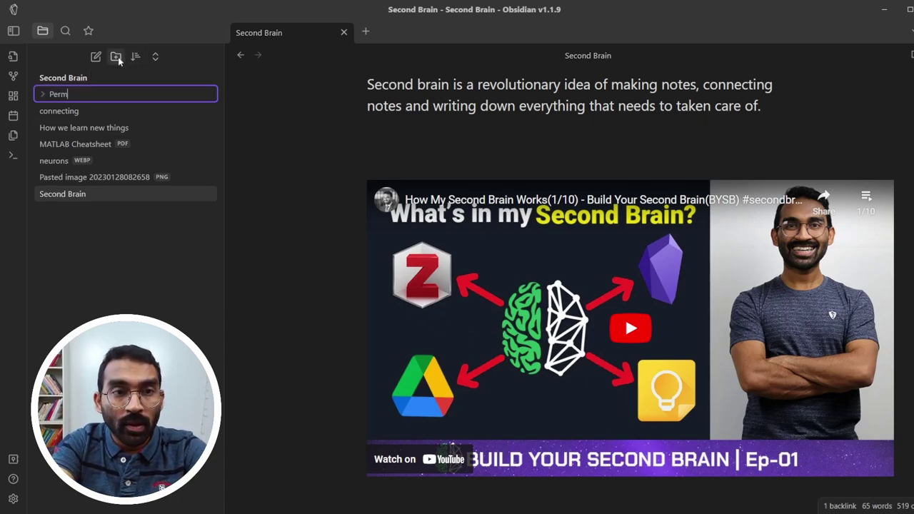
type("ane")
key("BackSpace")
key("BackSpace")
type("a")
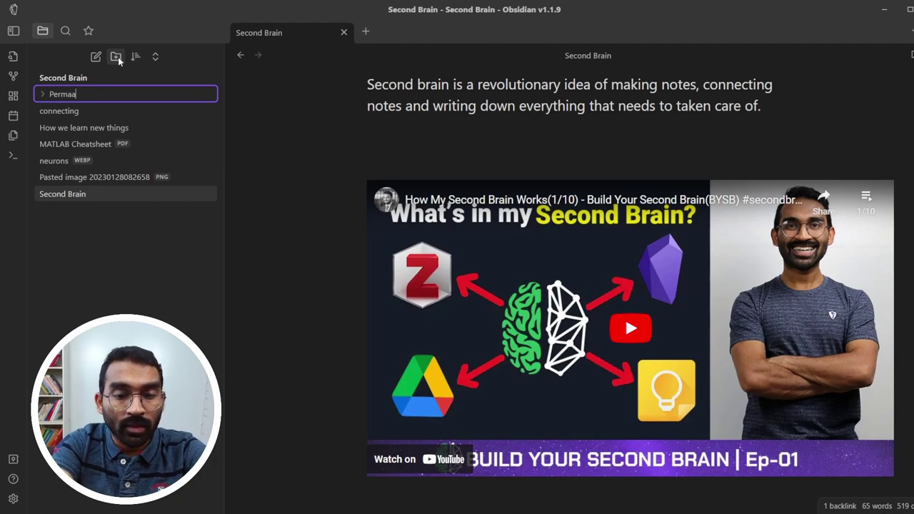
key("BackSpace")
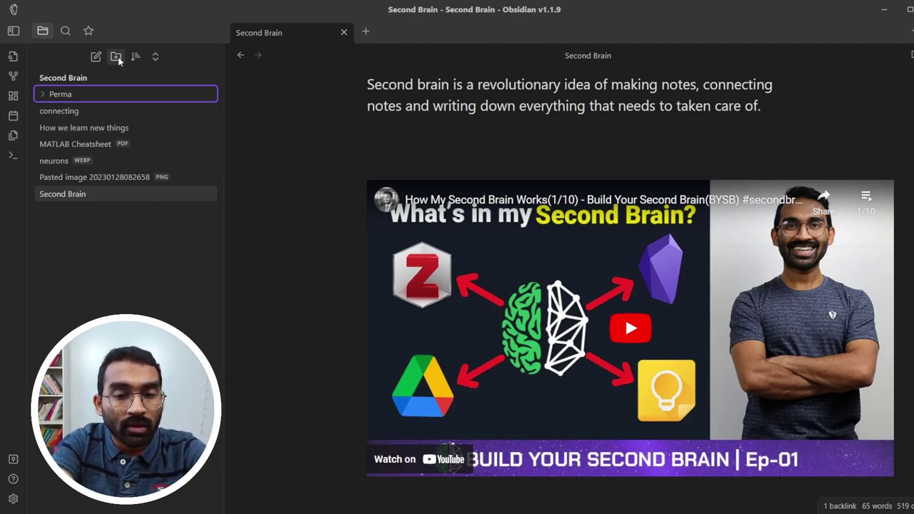
type("net")
key("BackSpace")
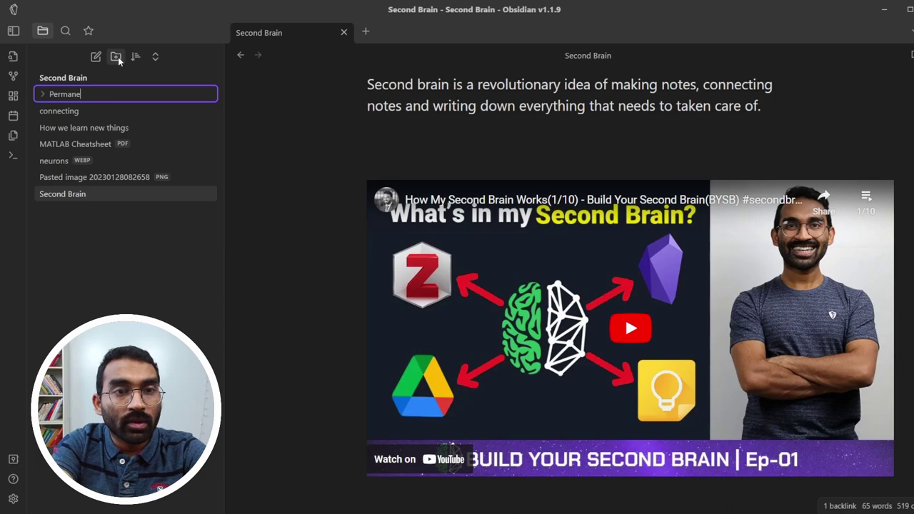
type("nt Note")
key("Return")
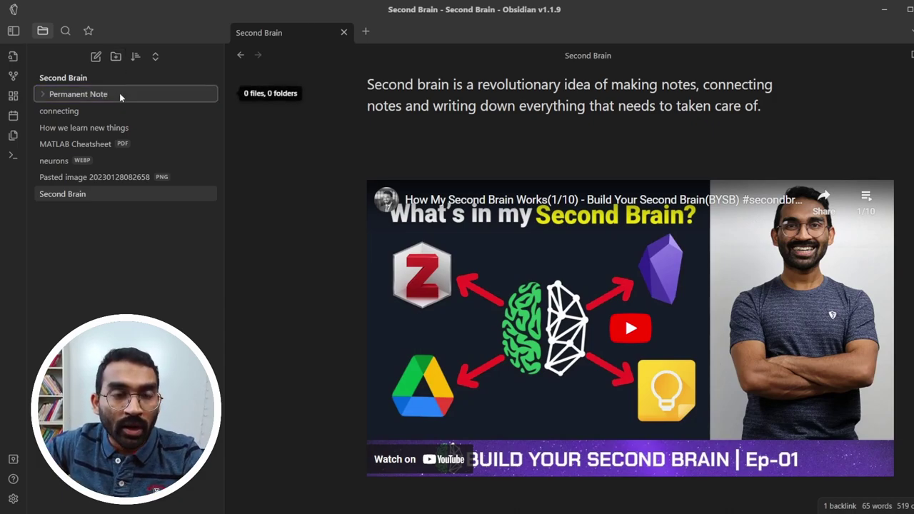
Create a new note titled "Note Taking Methods" inside the Permanent Note folder
right_click(119, 93)
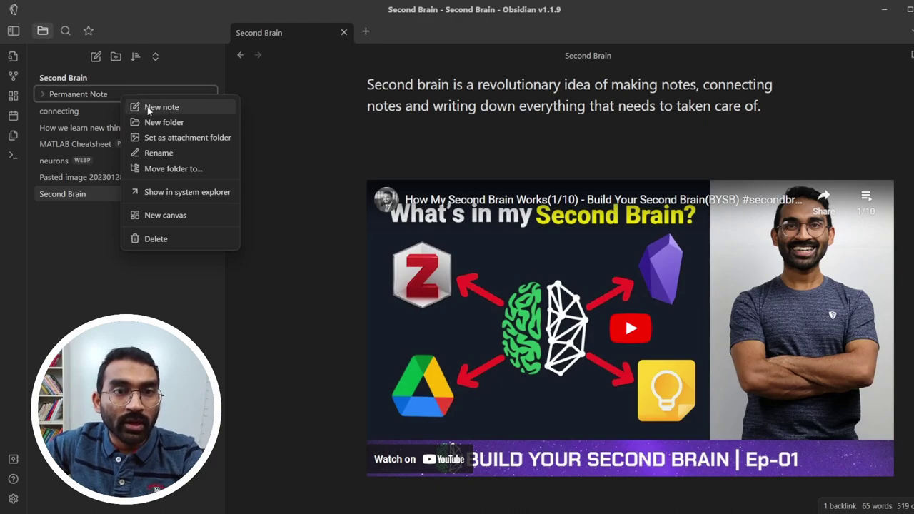
left_click(147, 107)
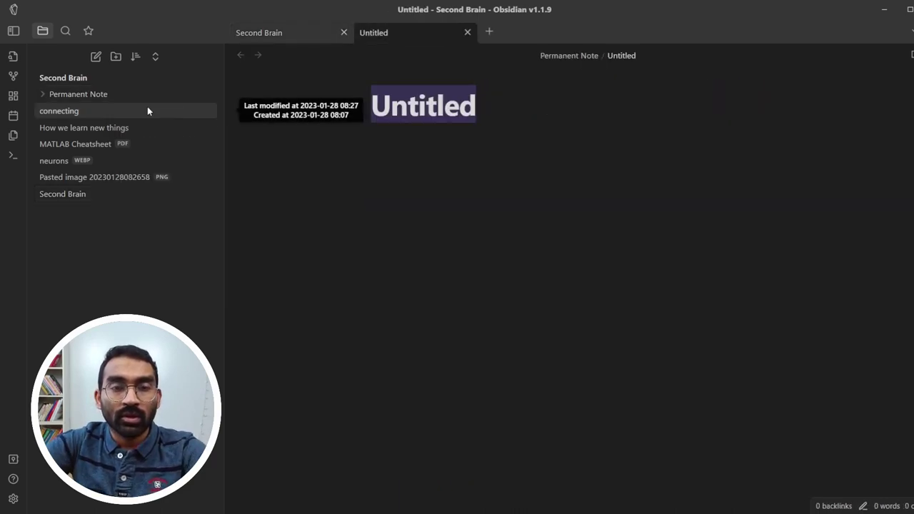
type("Note ")
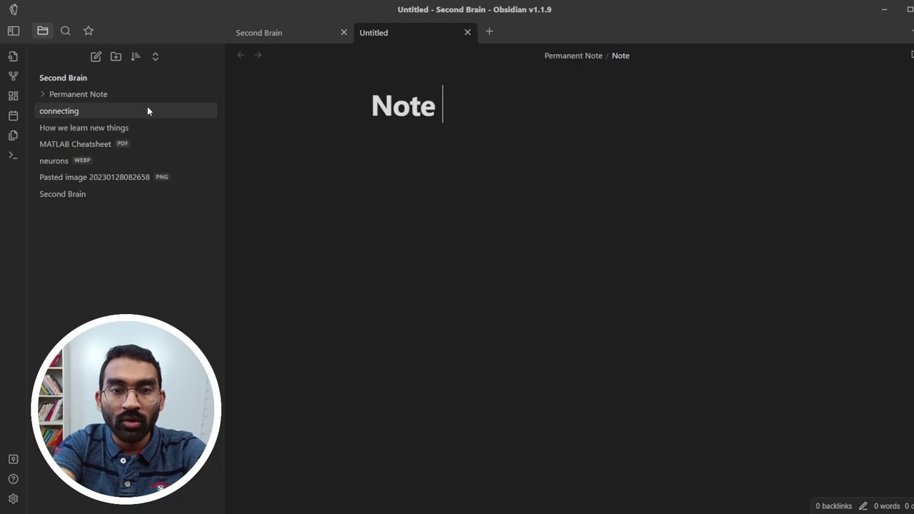
type("Taking MEtho")
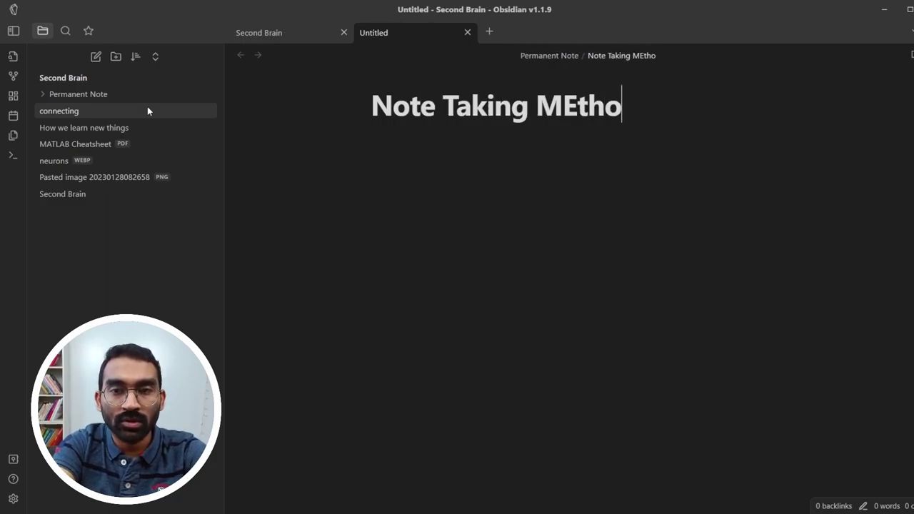
key("BackSpace")
key("BackSpace")
key("BackSpace")
key("BackSpace")
type("ethods")
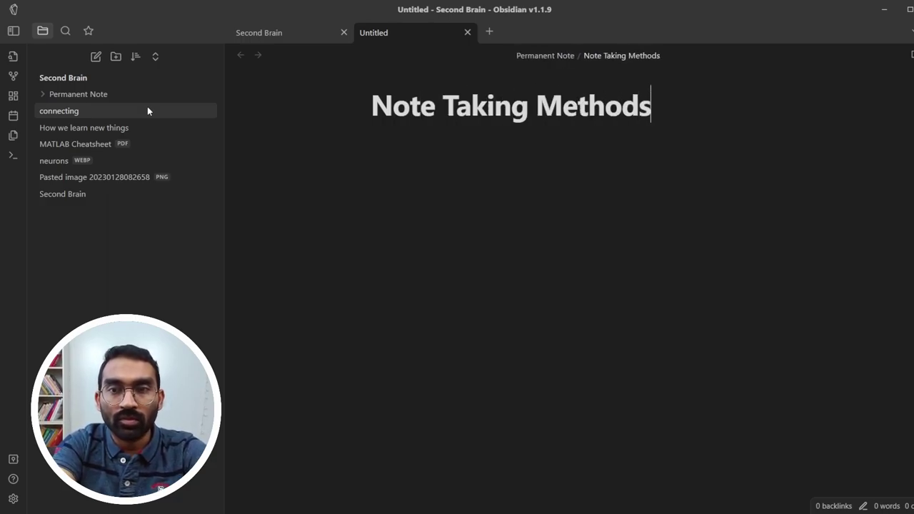
key("Return")
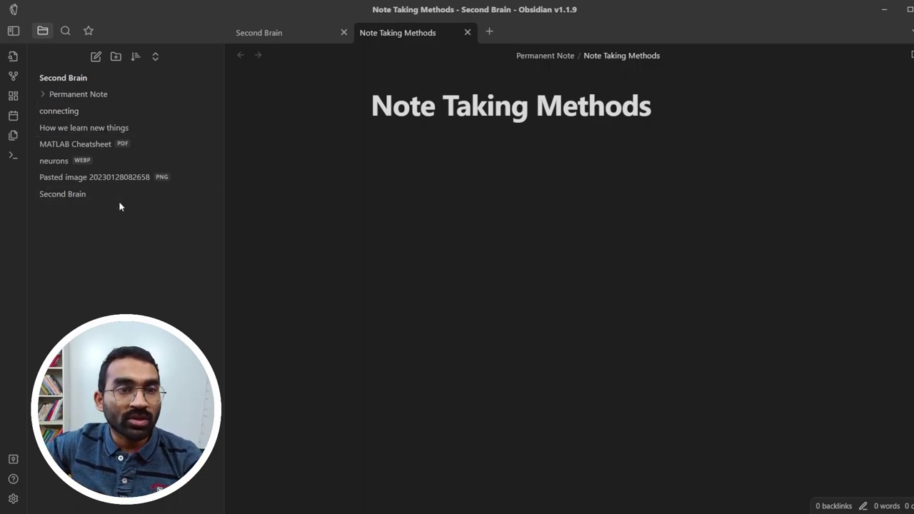
Move the notes "How we learn new things", "connecting" and "Second Brain" into the Permanent Note folder
left_click(92, 132)
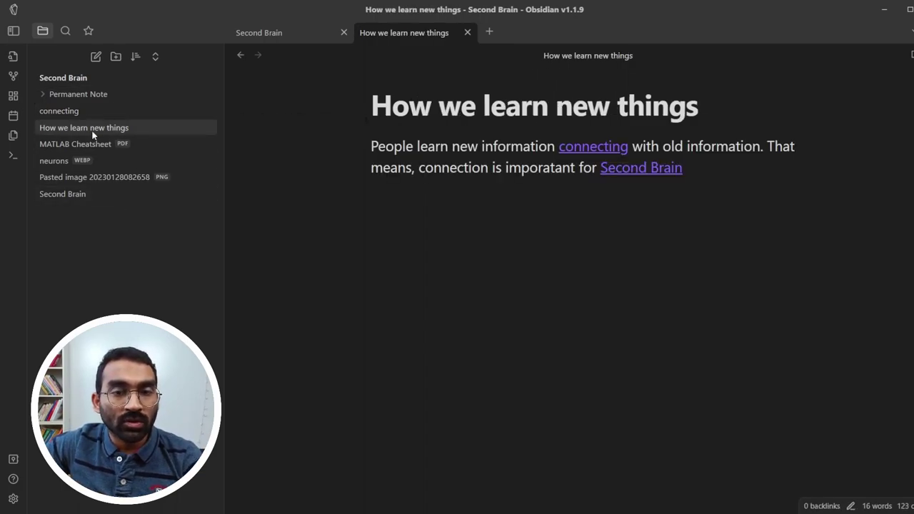
left_click_drag(92, 130, 89, 99)
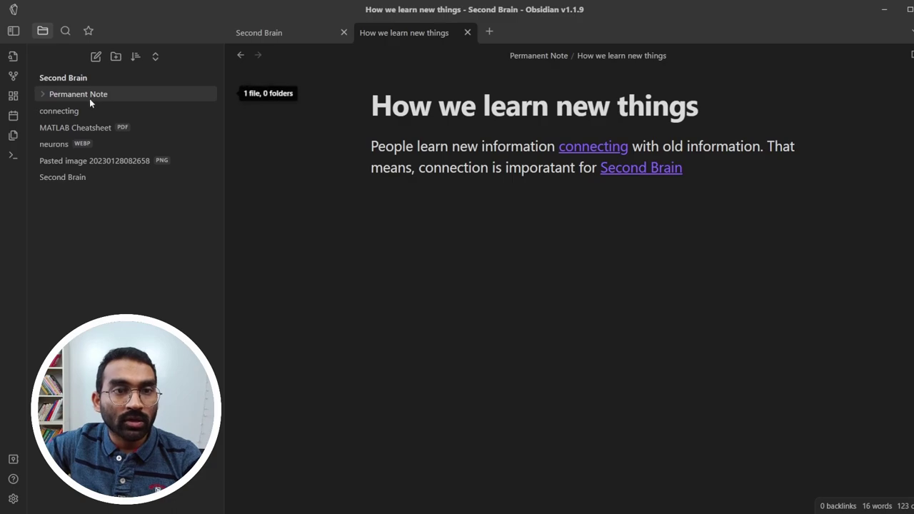
left_click(45, 93)
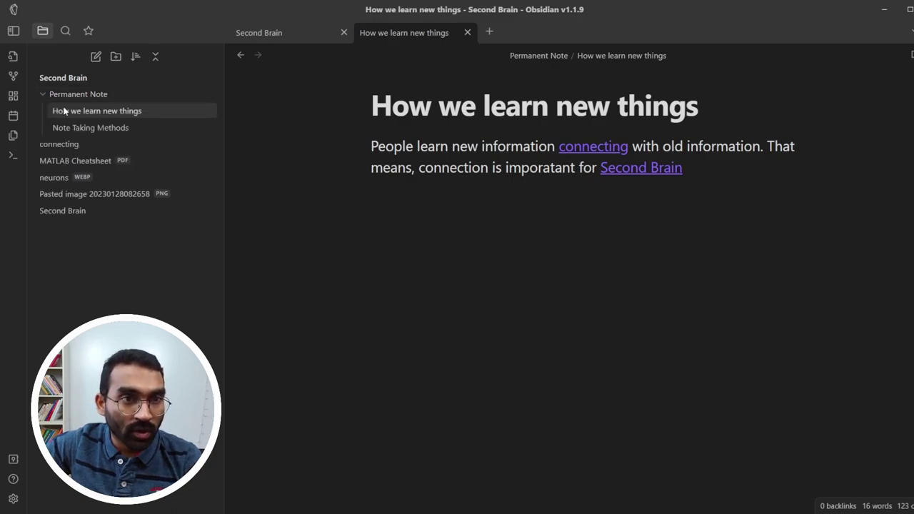
left_click(86, 145)
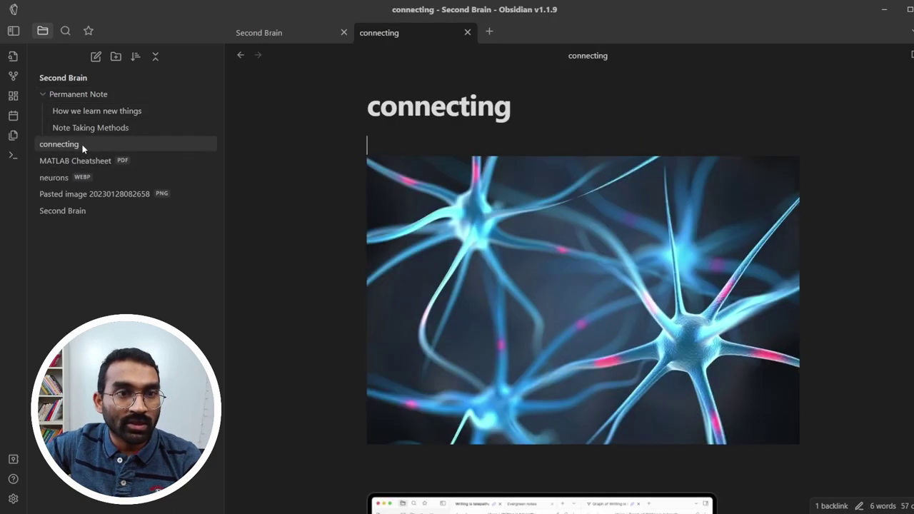
left_click_drag(85, 145, 85, 102)
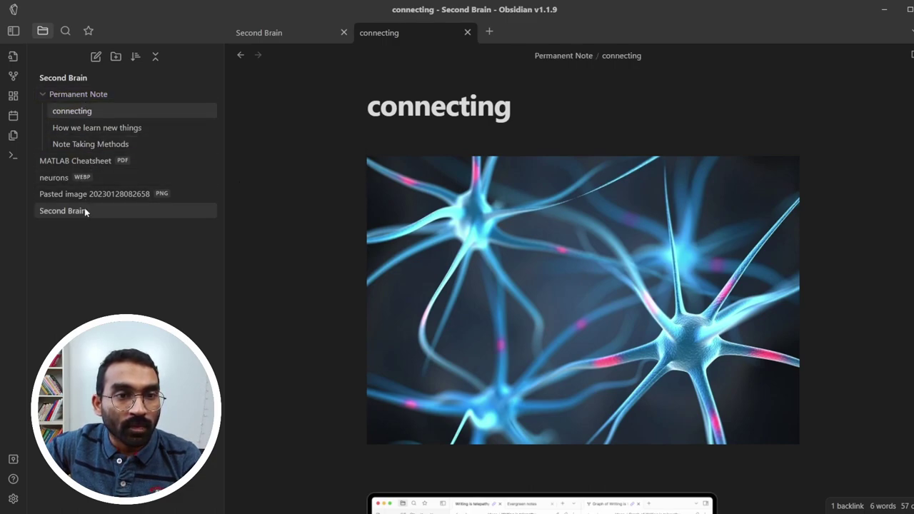
left_click_drag(85, 209, 92, 97)
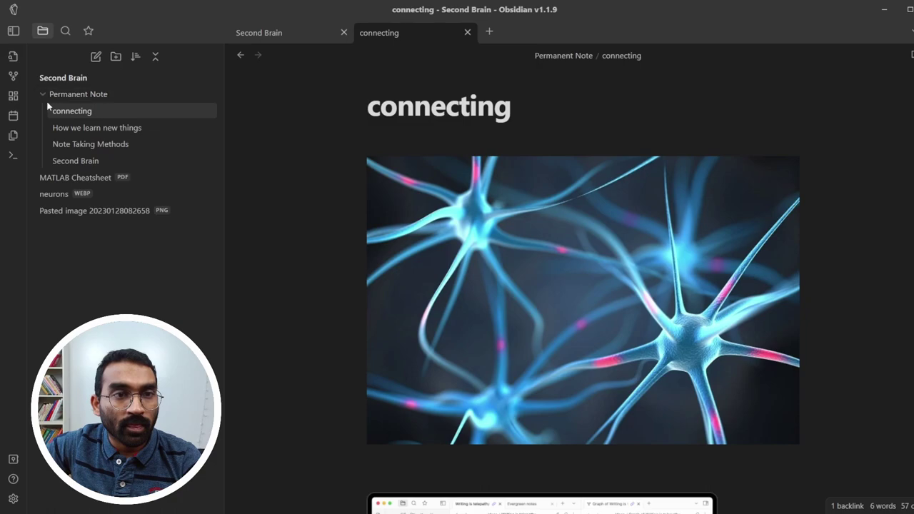
left_click(47, 95)
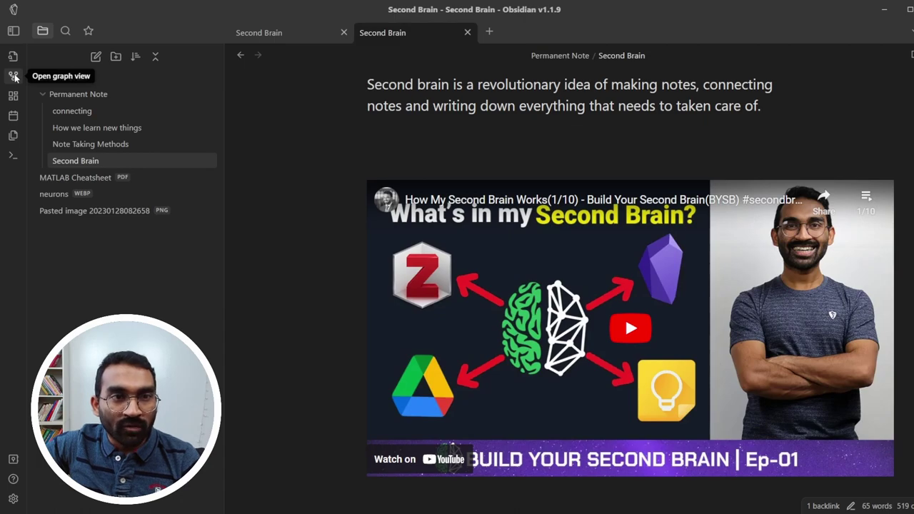
Open the vault's graph view and examine how "How we learn new things" links to the other notes
left_click(14, 77)
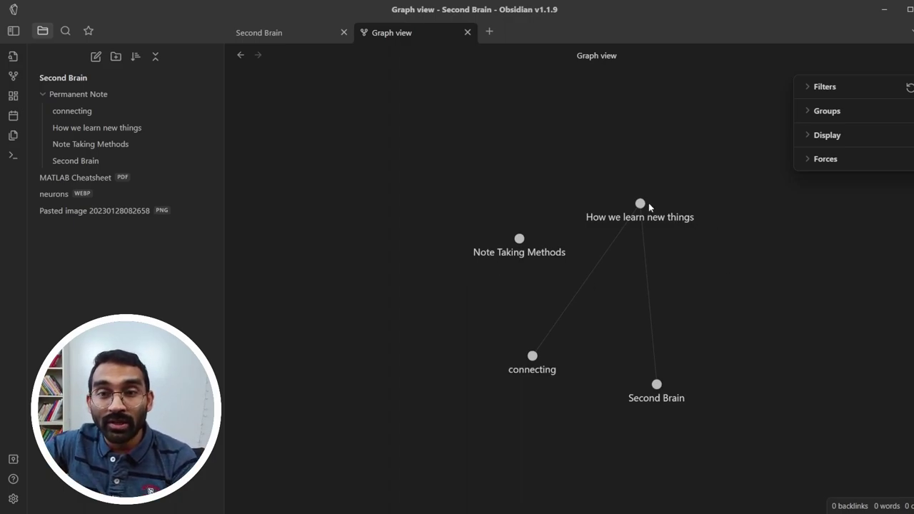
left_click_drag(643, 204, 608, 217)
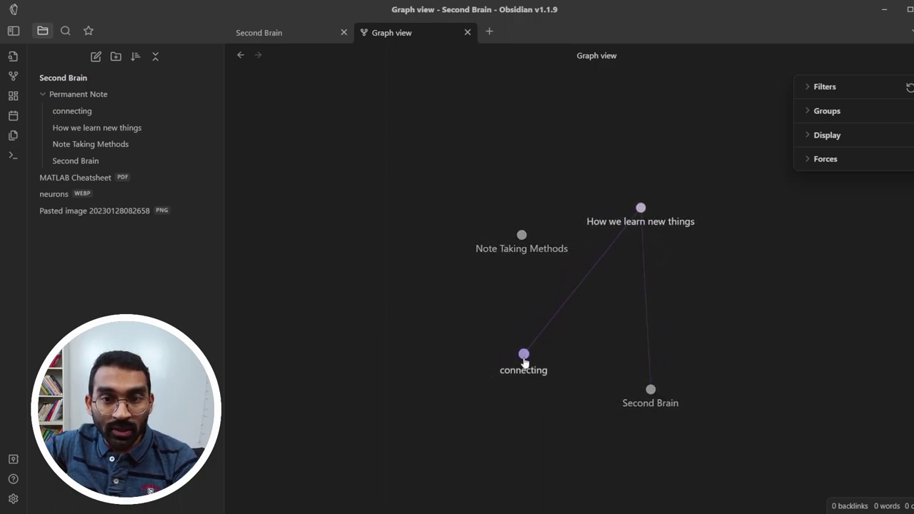
left_click(658, 221)
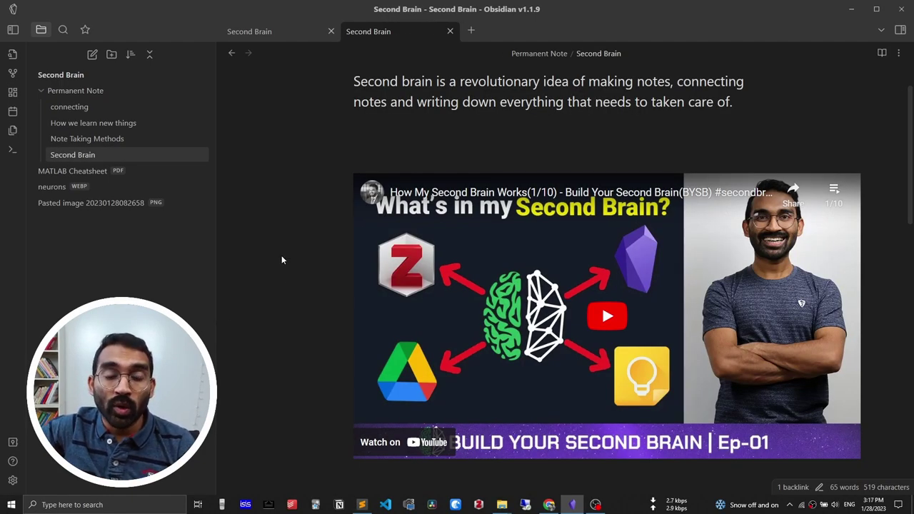
Open the existing PKB folder on the desktop as another vault
left_click(13, 443)
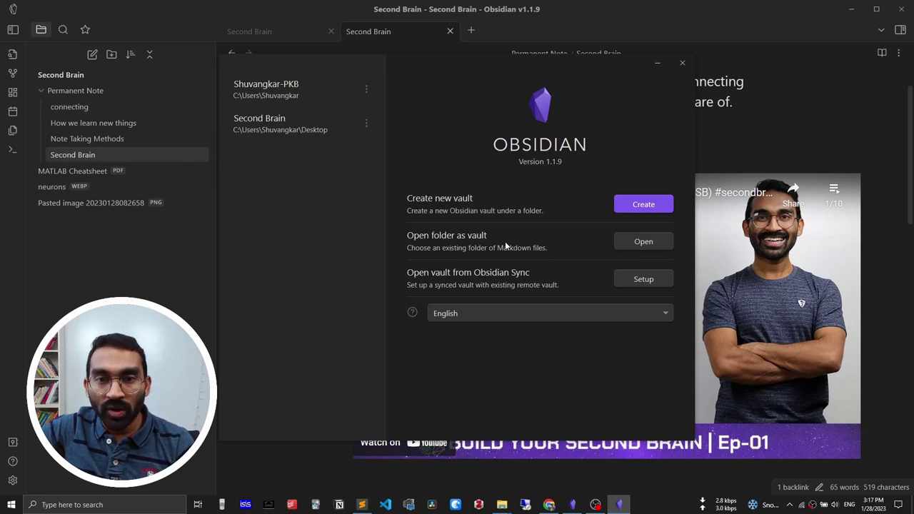
left_click(632, 244)
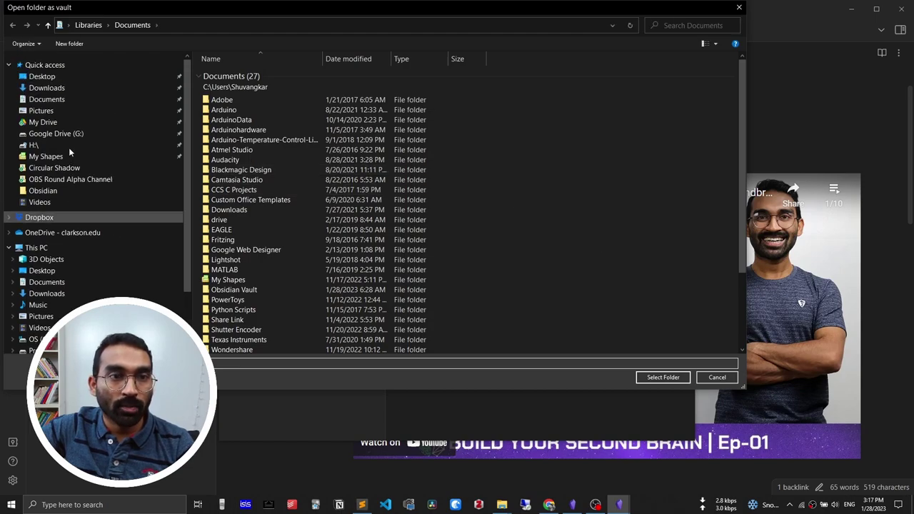
left_click(57, 76)
left_click(389, 90)
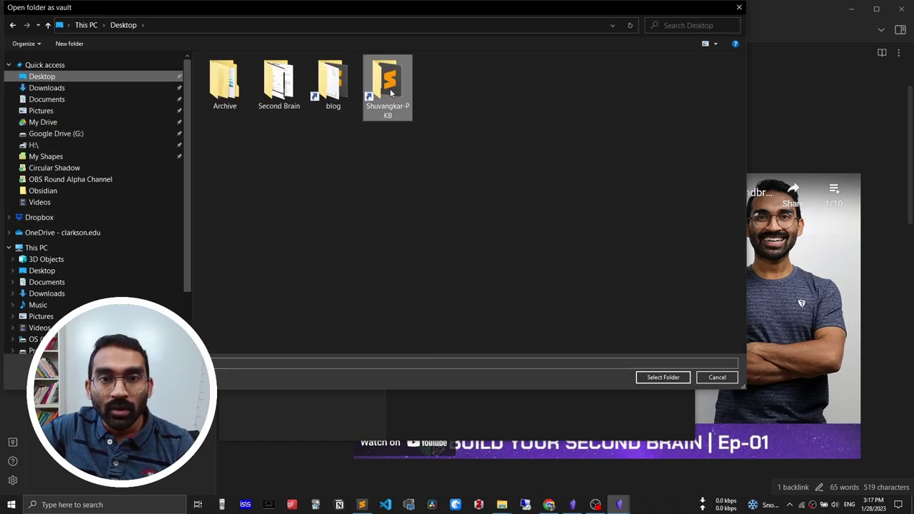
left_click(664, 377)
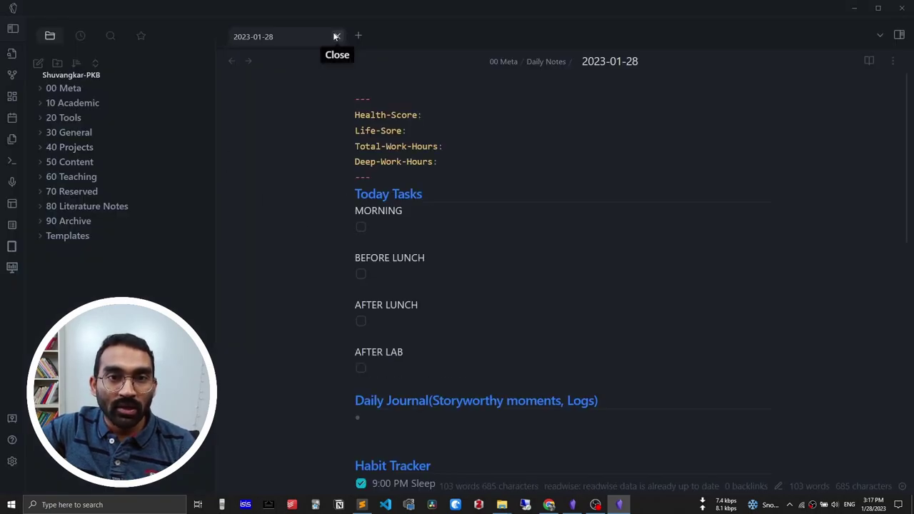
Close the 2023-01-28 daily note and examine the PKB vault's graph view, both its labelled notes and its overall shape
left_click(335, 36)
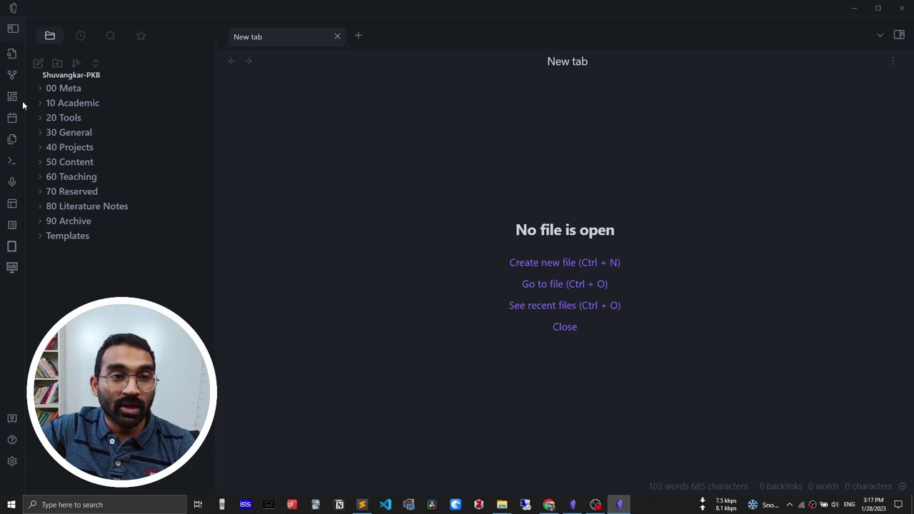
left_click(12, 76)
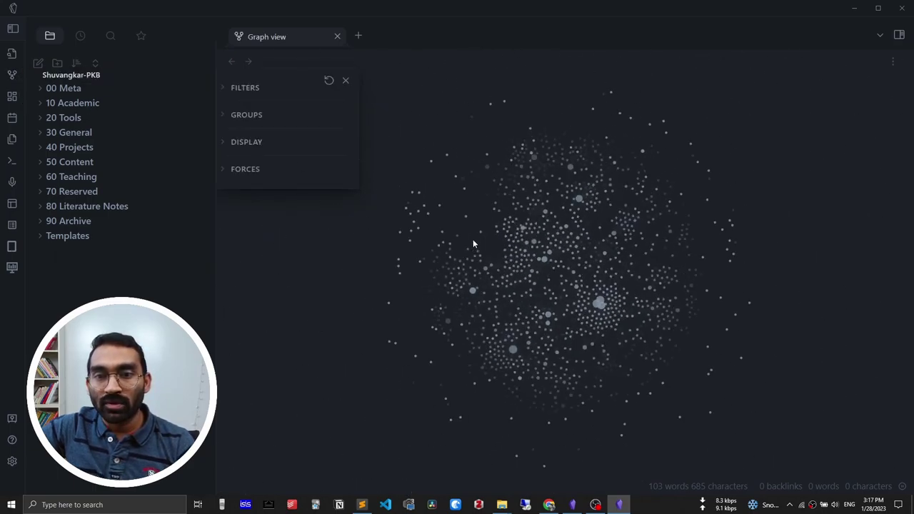
scroll(607, 277, "up", 5)
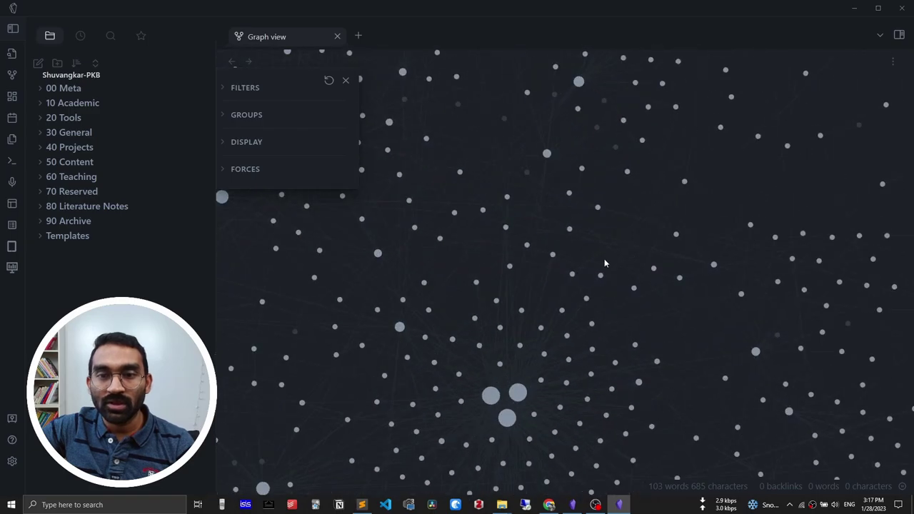
scroll(582, 175, "up", 5)
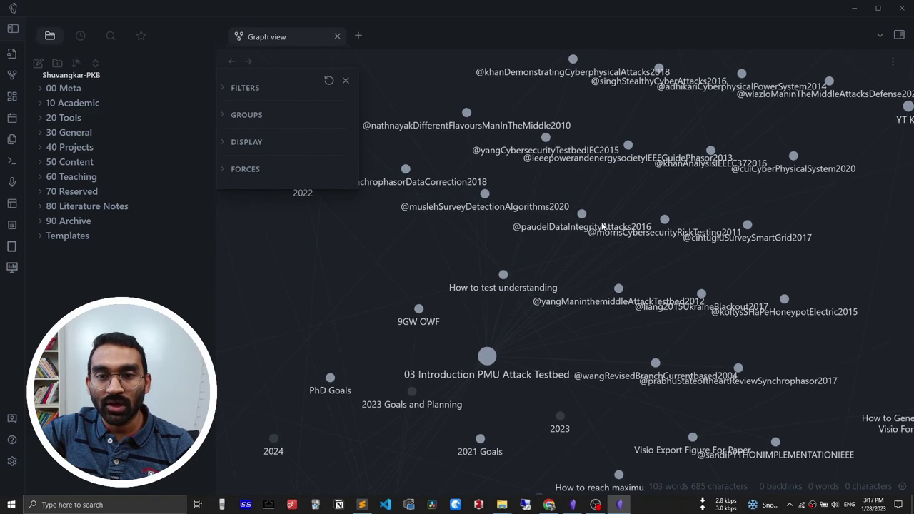
scroll(582, 181, "down", 10)
scroll(494, 315, "up", 10)
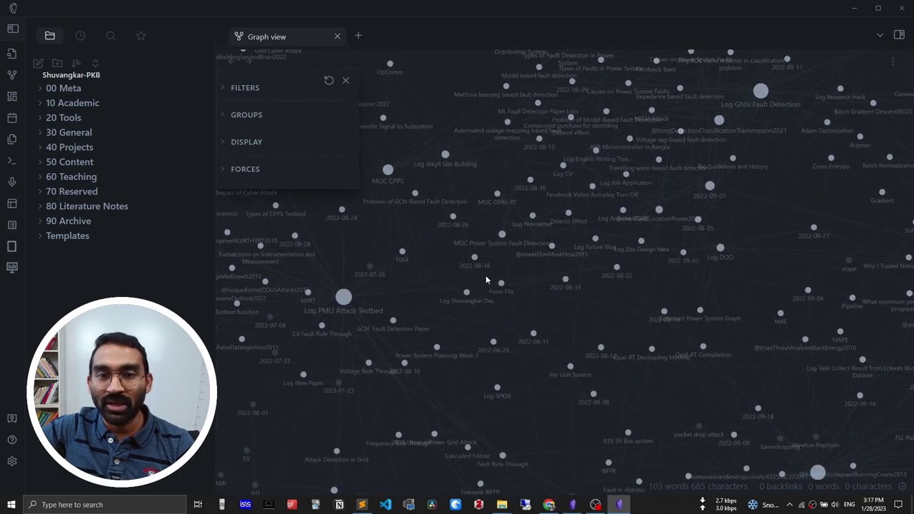
scroll(465, 301, "down", 2)
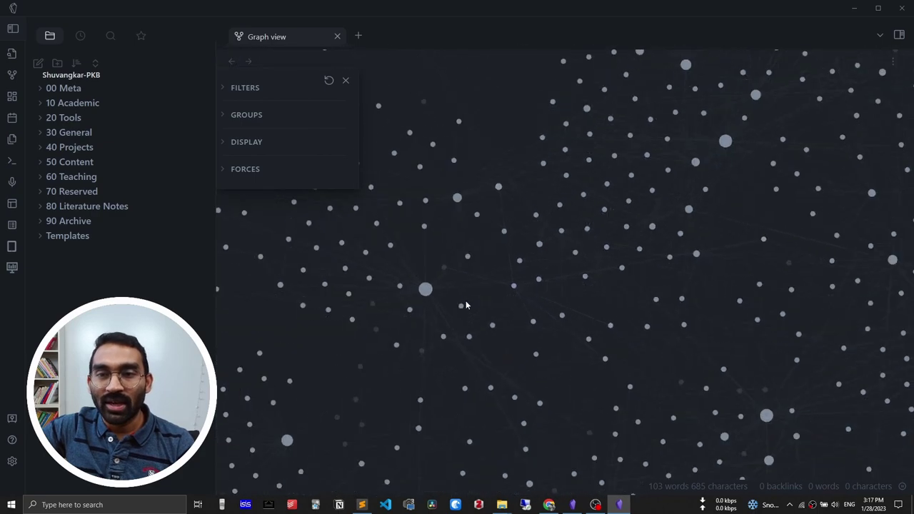
scroll(466, 305, "down", 5)
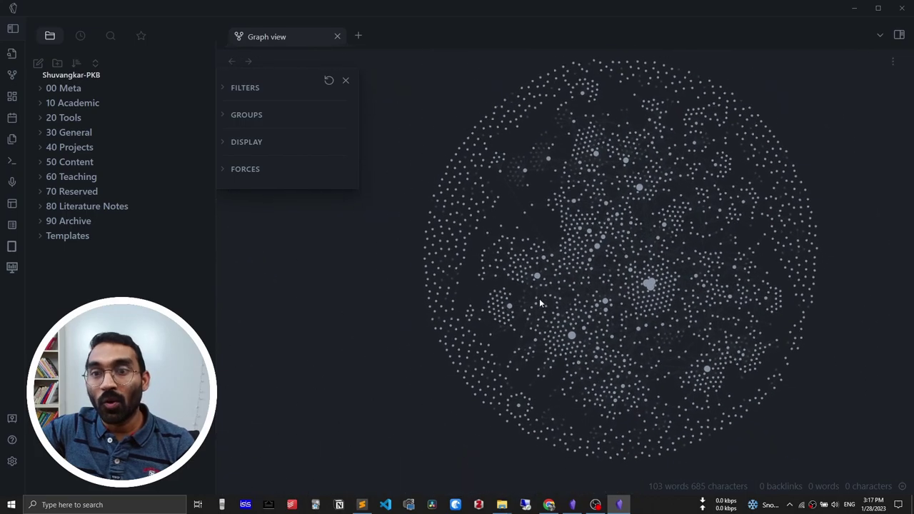
scroll(540, 303, "down", 2)
scroll(731, 233, "up", 3)
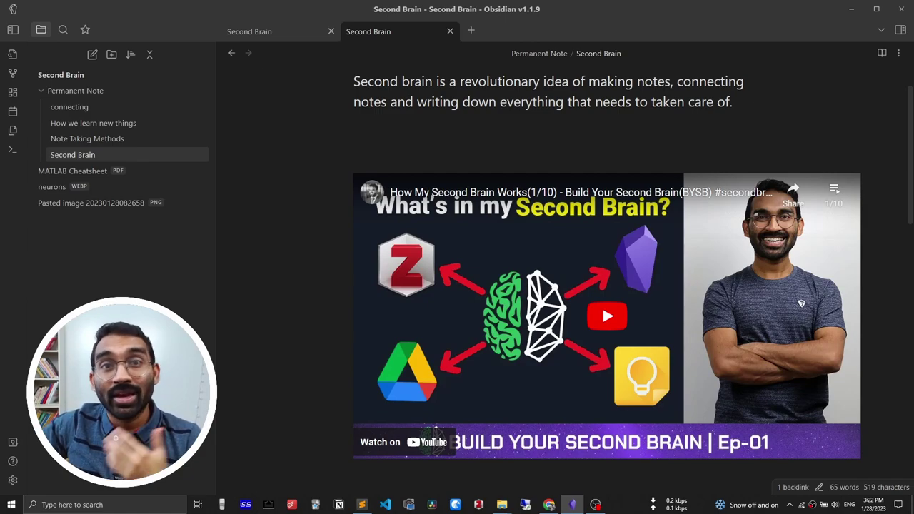
Minimize Obsidian, inspect the Second Brain vault folder from the desktop, including its Permanent Note subfolder, and close File Explorer
left_click(852, 9)
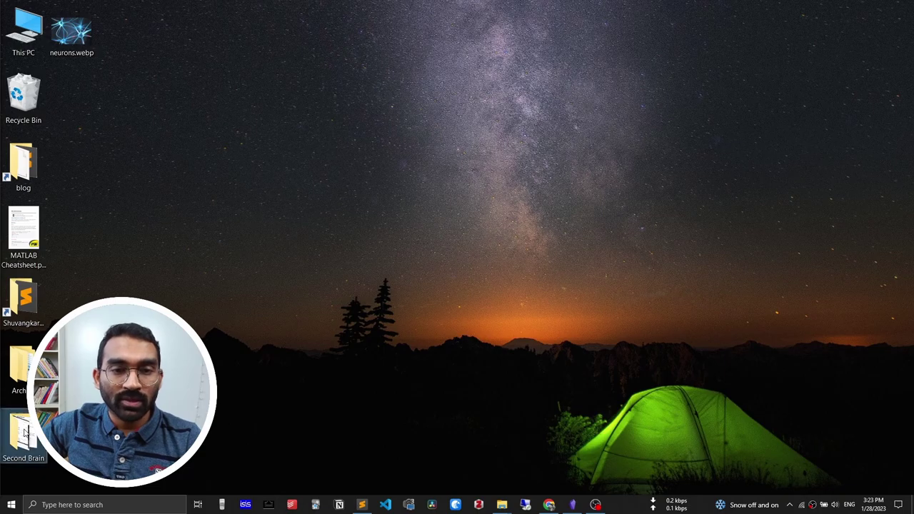
double_click(22, 436)
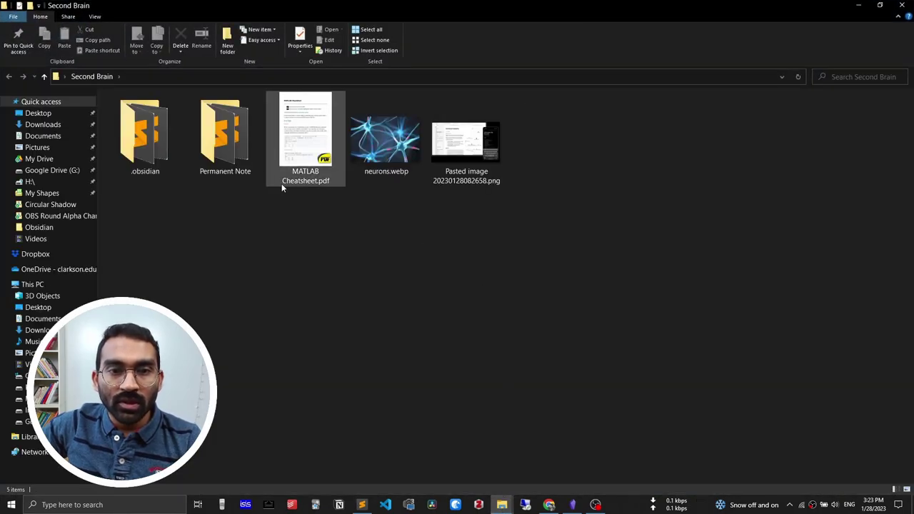
double_click(237, 151)
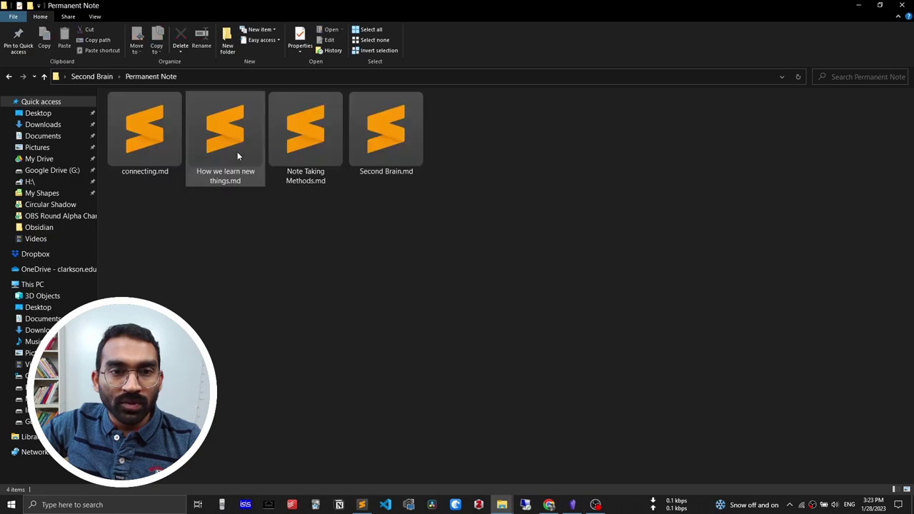
left_click(92, 76)
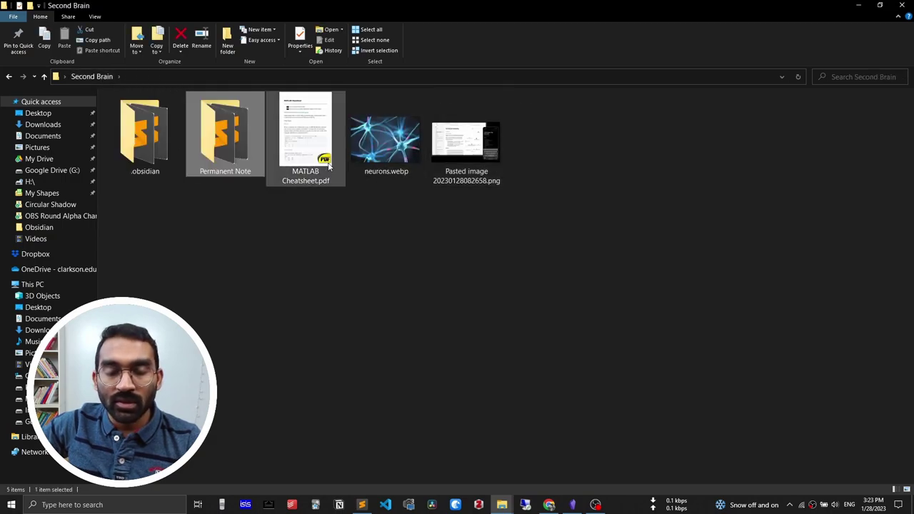
left_click(671, 143)
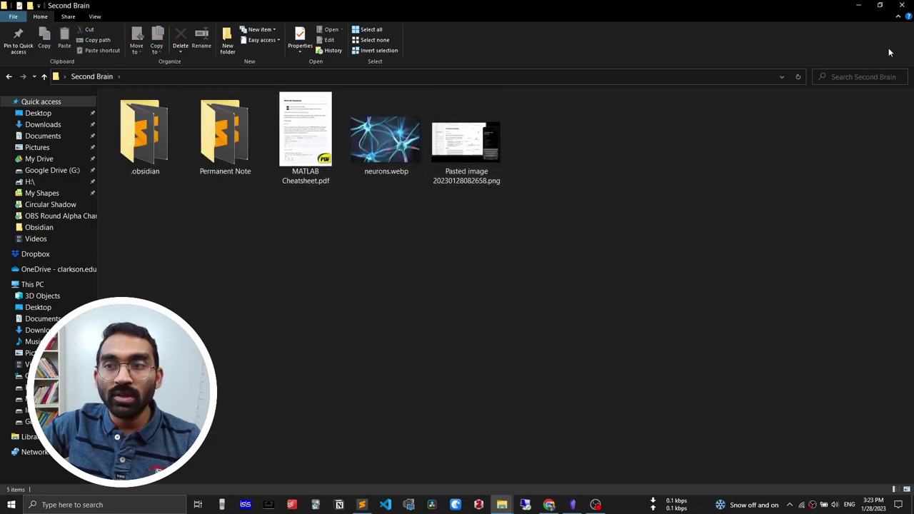
left_click(902, 7)
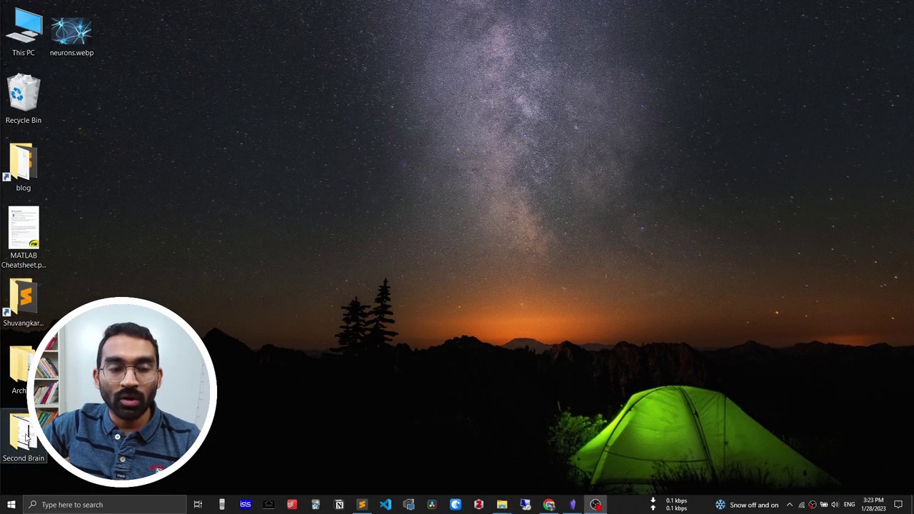